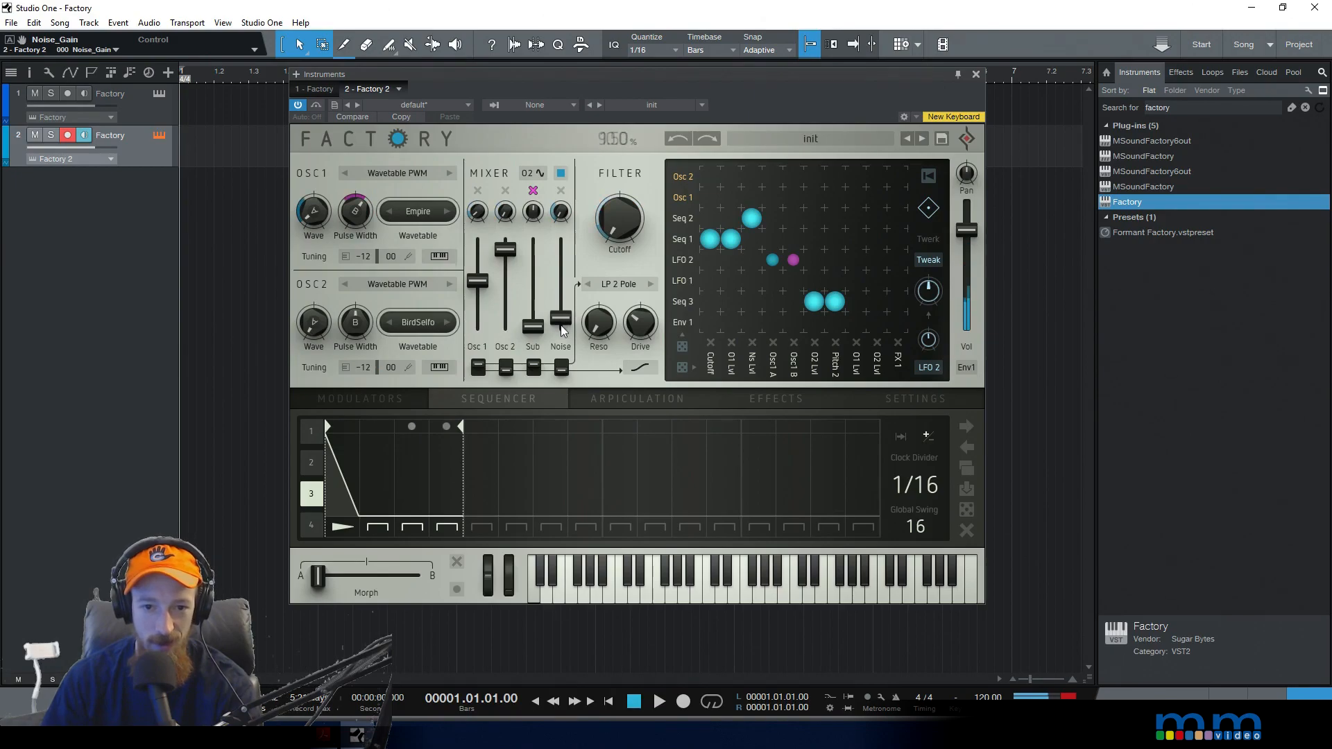
Adjust the filter cutoff and raise the noise level slightly in the existing patch
mouse_move(628, 223)
mouse_down()
mouse_move(617, 97)
mouse_move(621, 222)
mouse_up()
drag(561, 321, 562, 308)
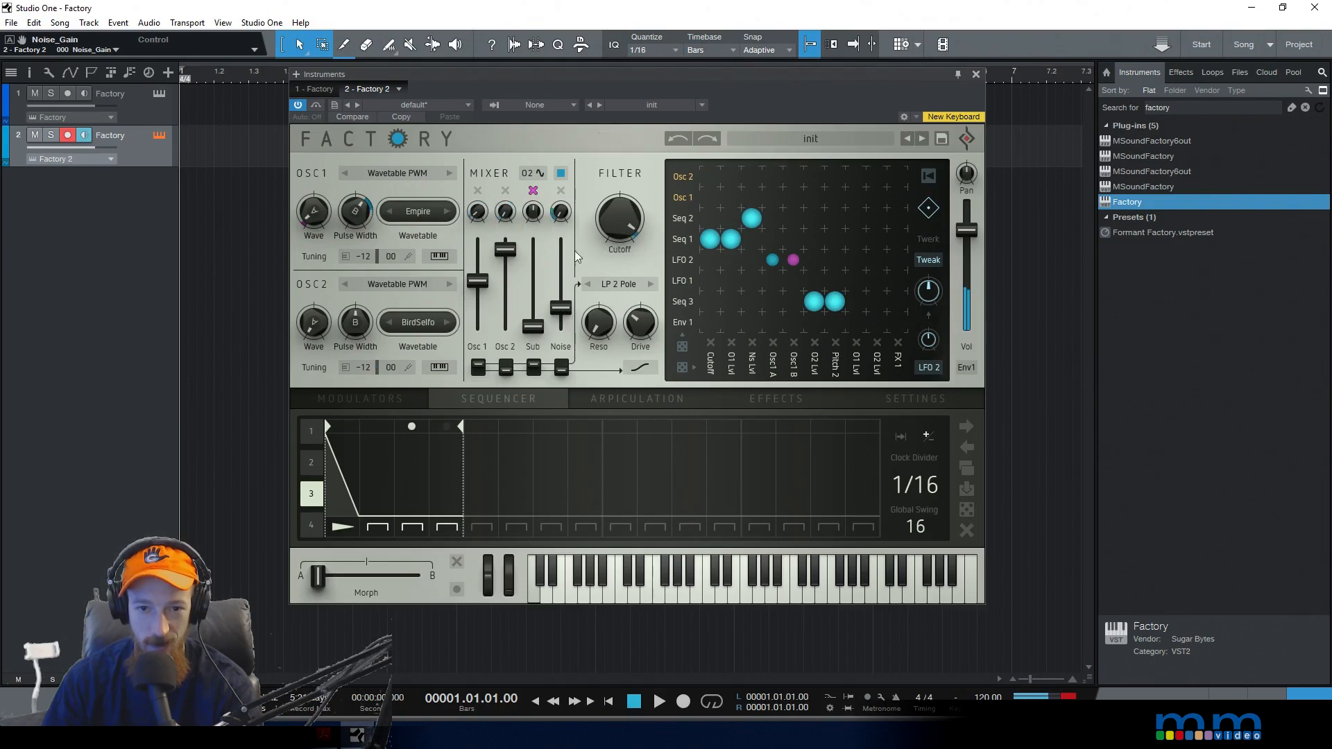
drag(627, 217, 620, 356)
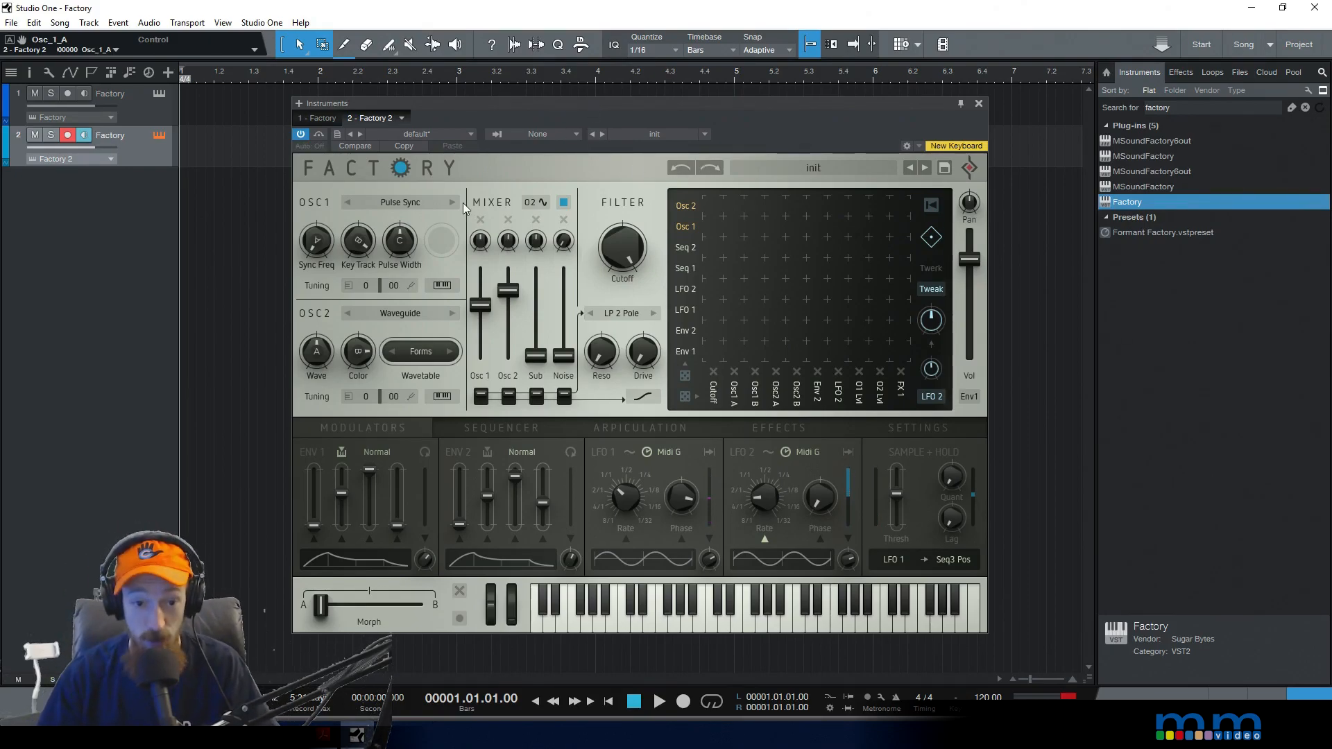
Show the sequencer and set oscillator 1 to the Wavetable PWM type
click(467, 427)
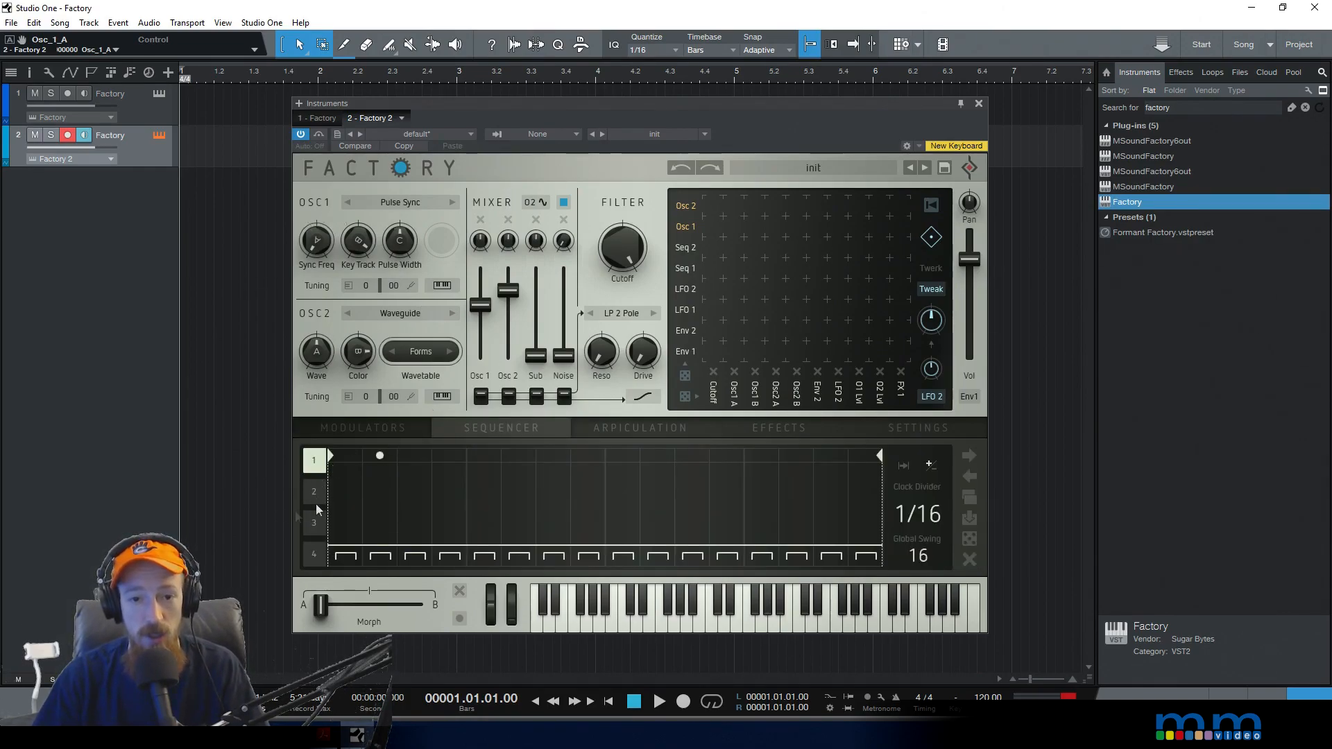
mouse_move(616, 243)
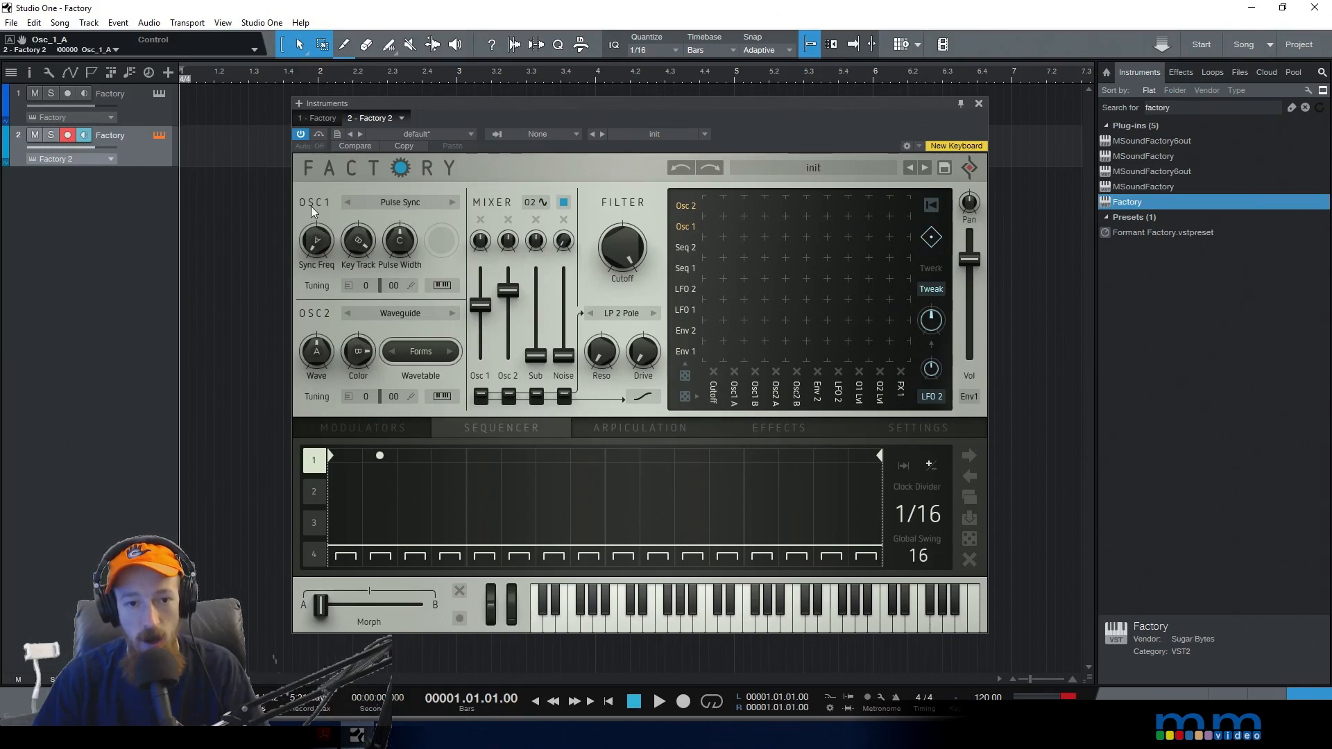
mouse_move(310, 240)
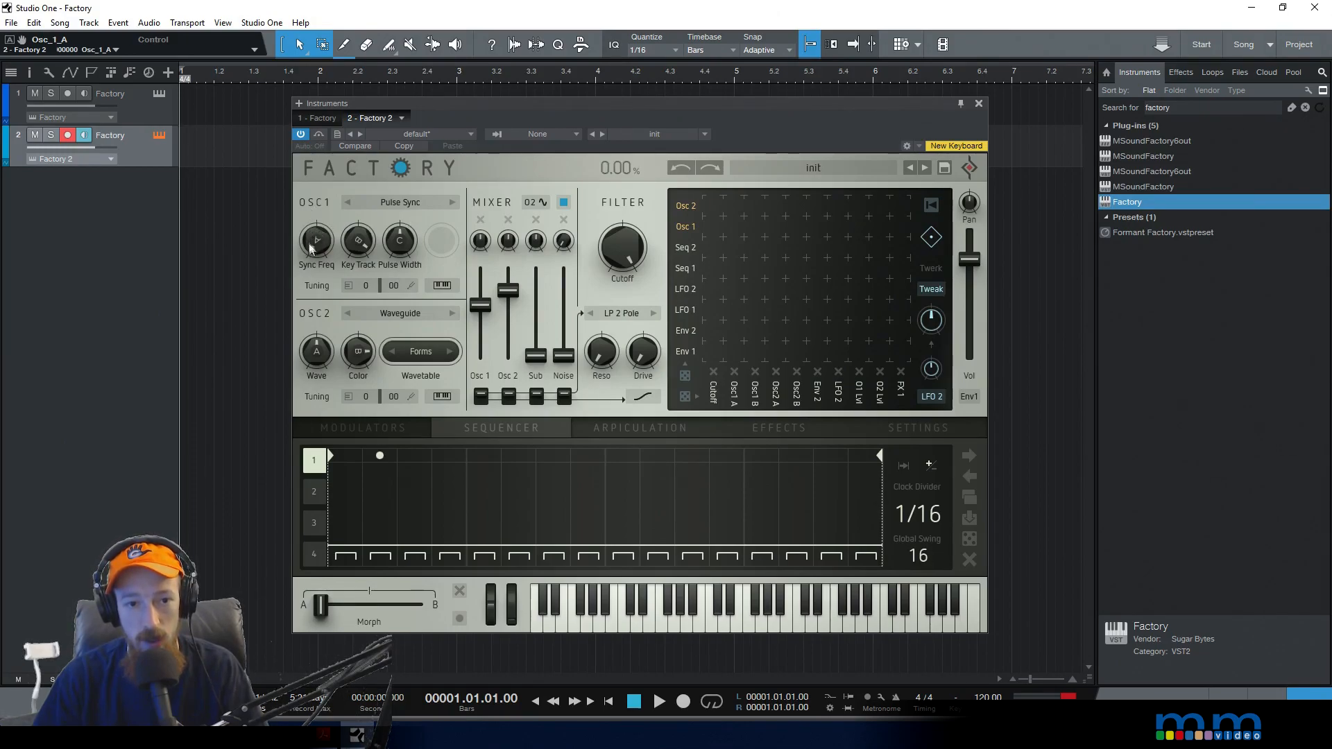
click(401, 204)
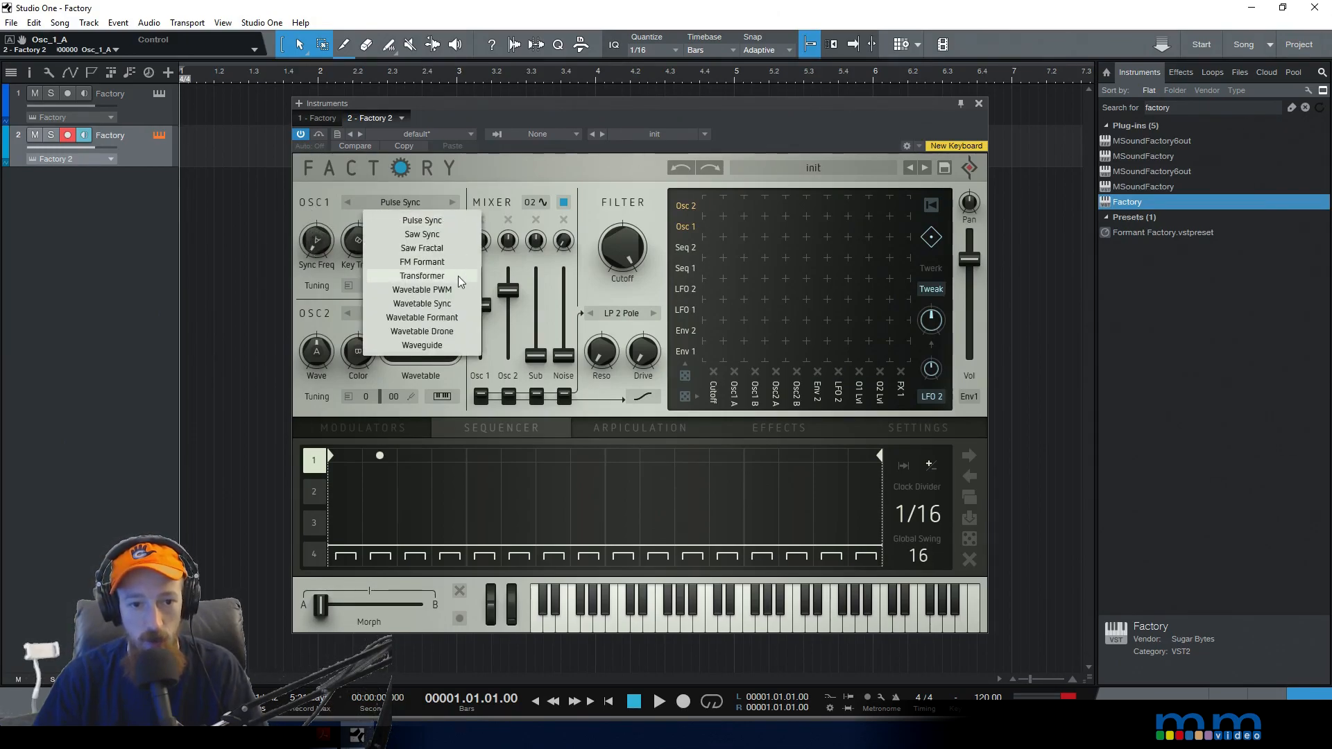
click(456, 290)
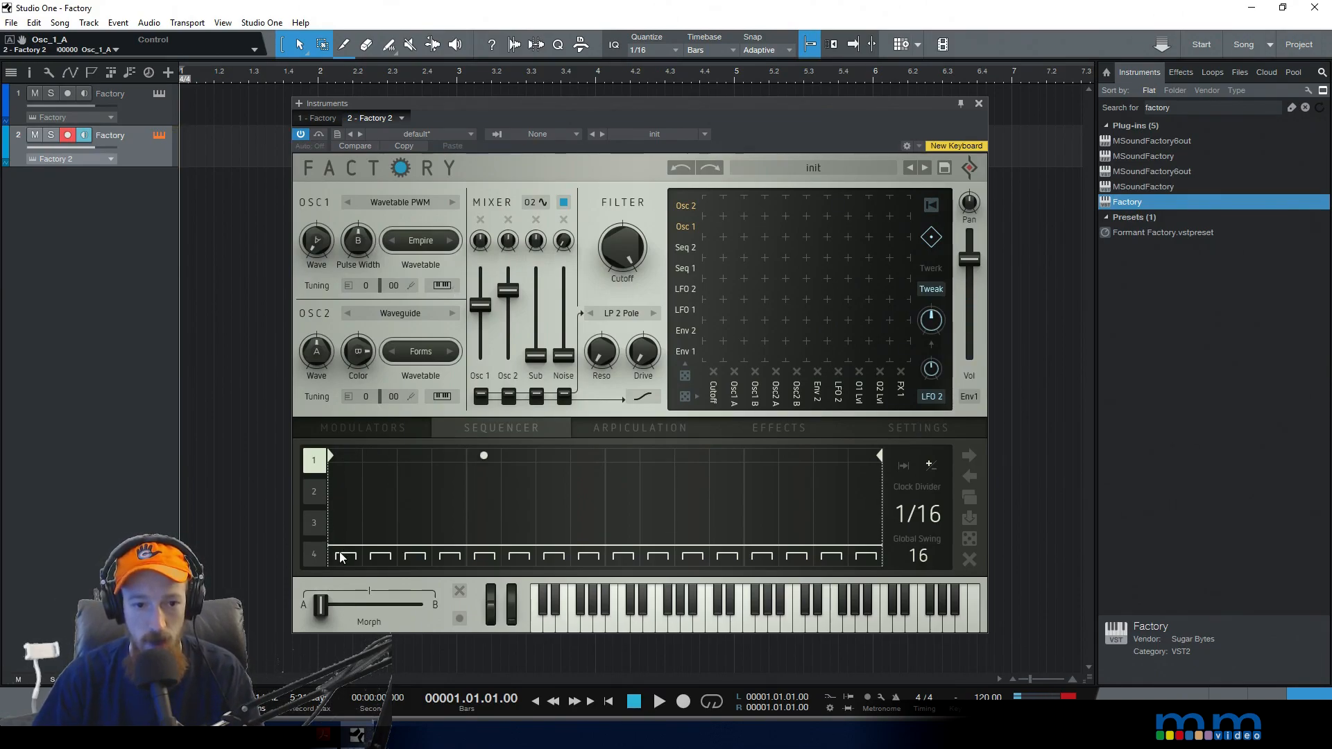
Shape steps 1, 5, 9 and 13 of sequence 1 as tall exponential falling curves
drag(338, 551, 339, 438)
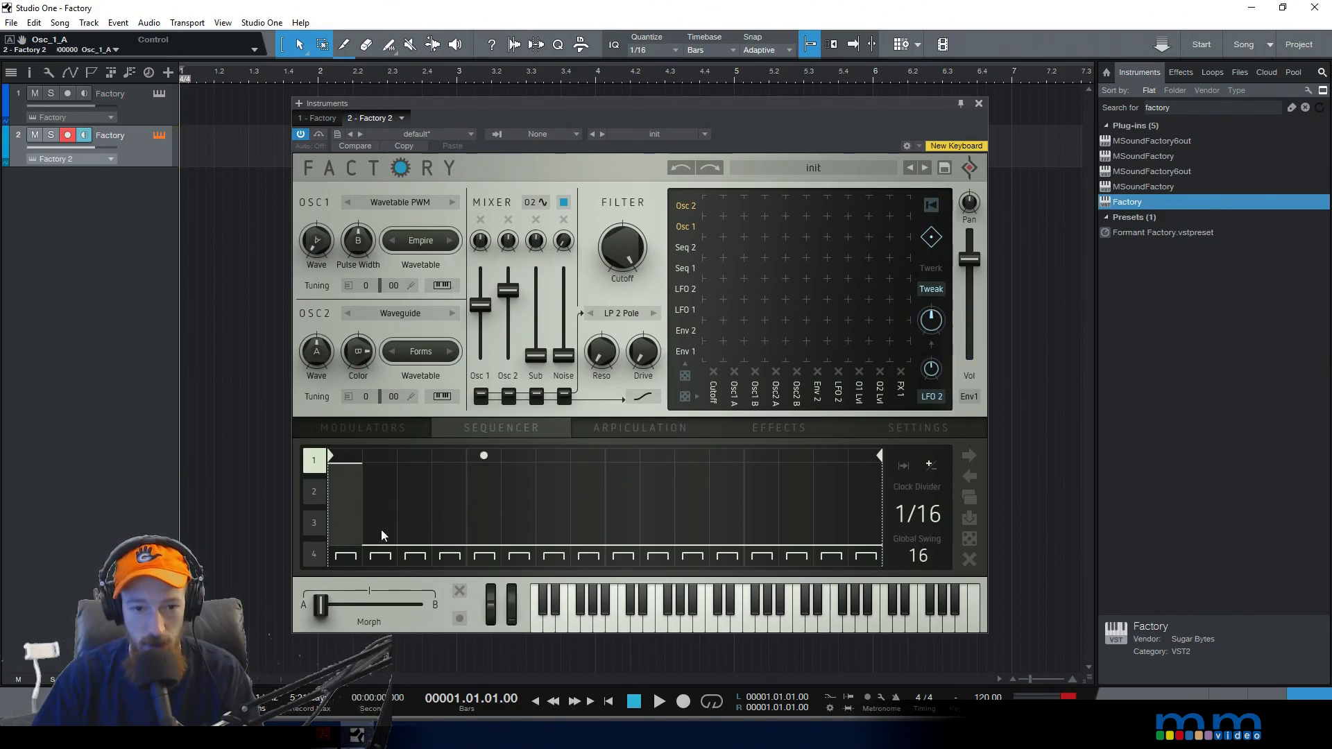
click(349, 559)
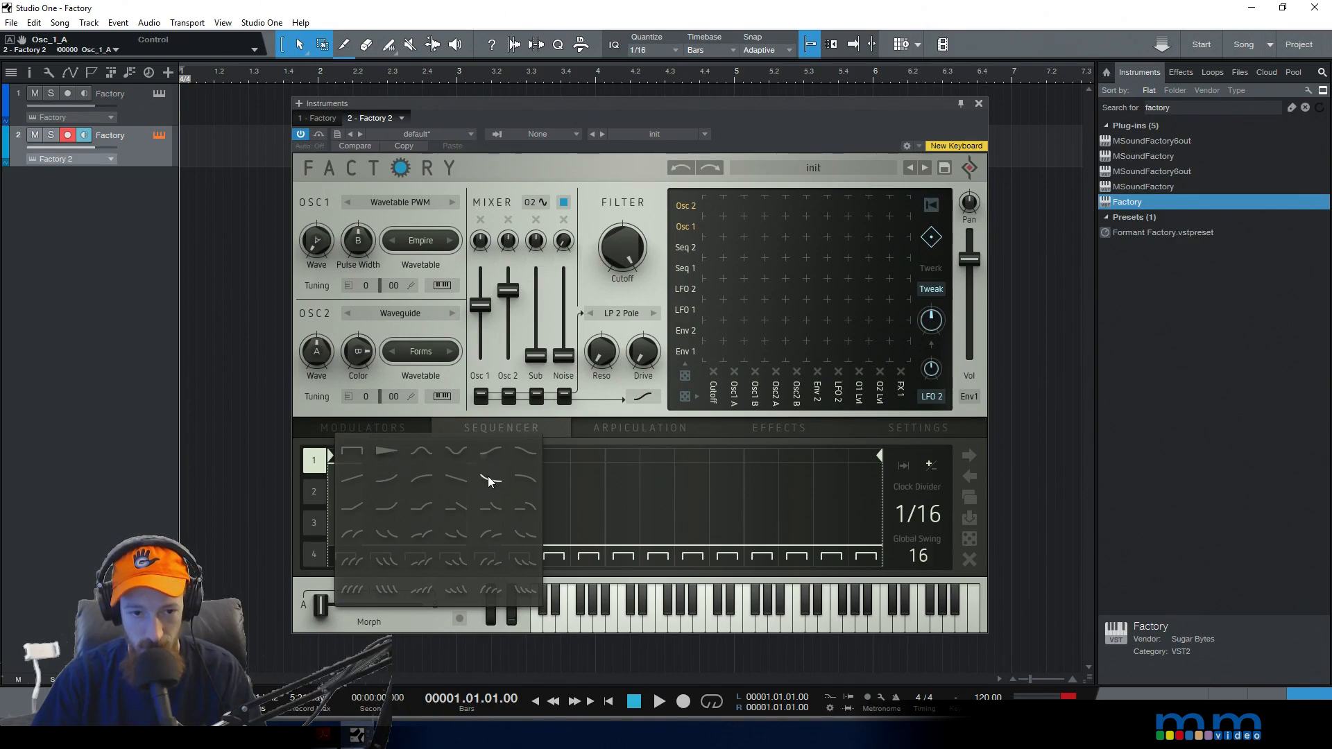
click(487, 477)
drag(478, 470, 477, 465)
click(354, 556)
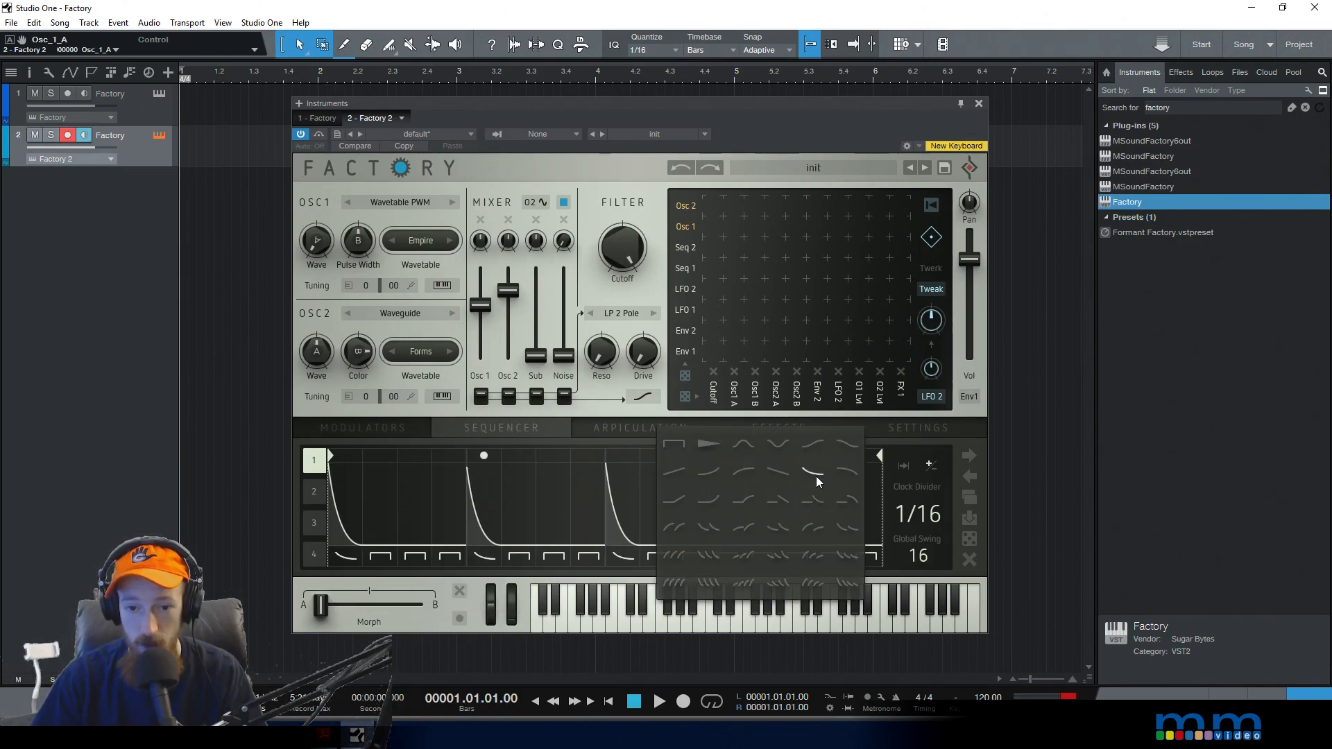
click(814, 475)
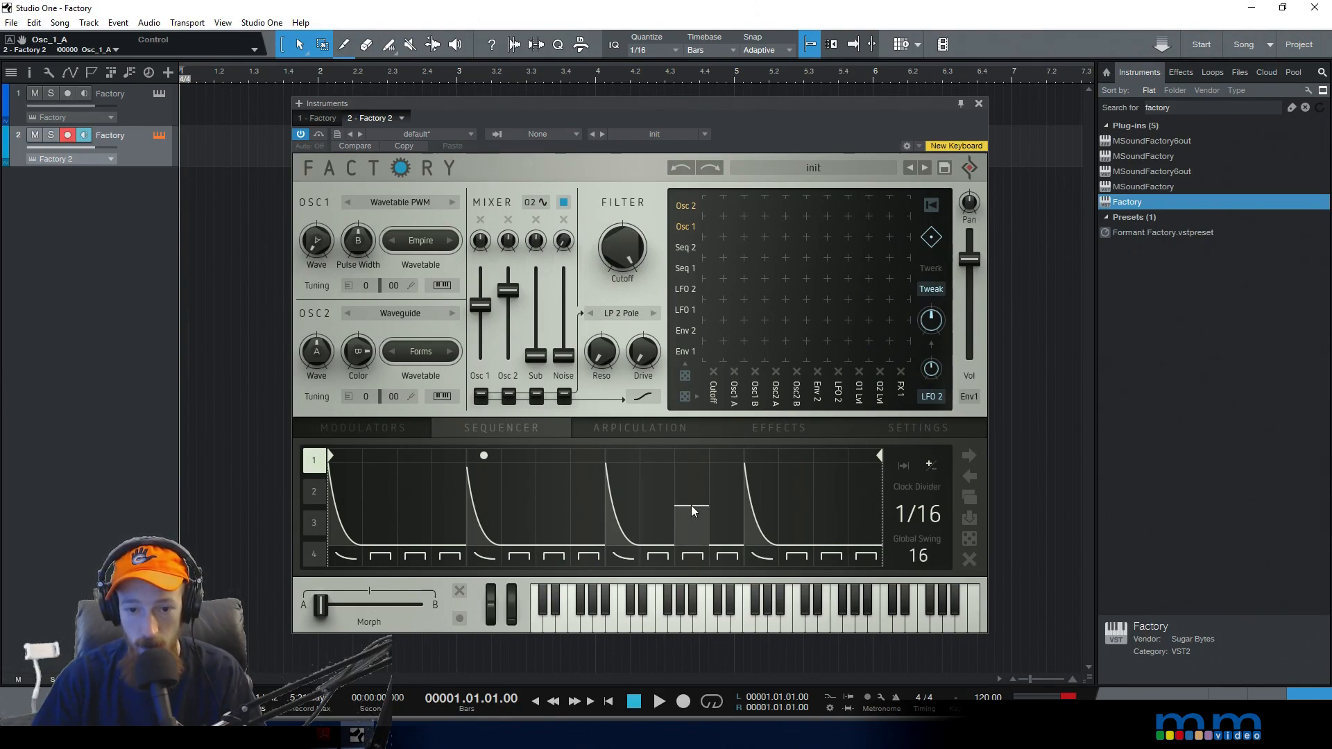
Give step 11 of sequence 1 a hump curve and route Seq 1 to the filter cutoff in the modulation matrix
click(691, 556)
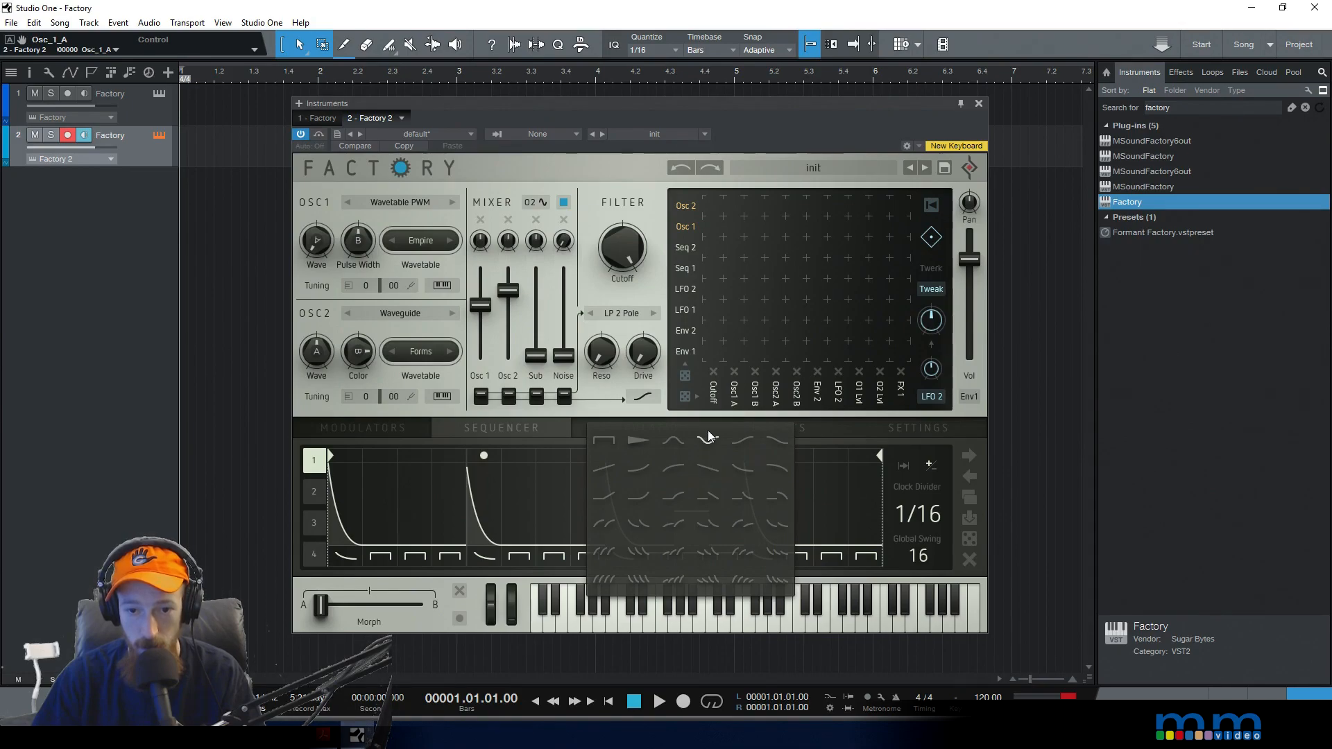
click(673, 440)
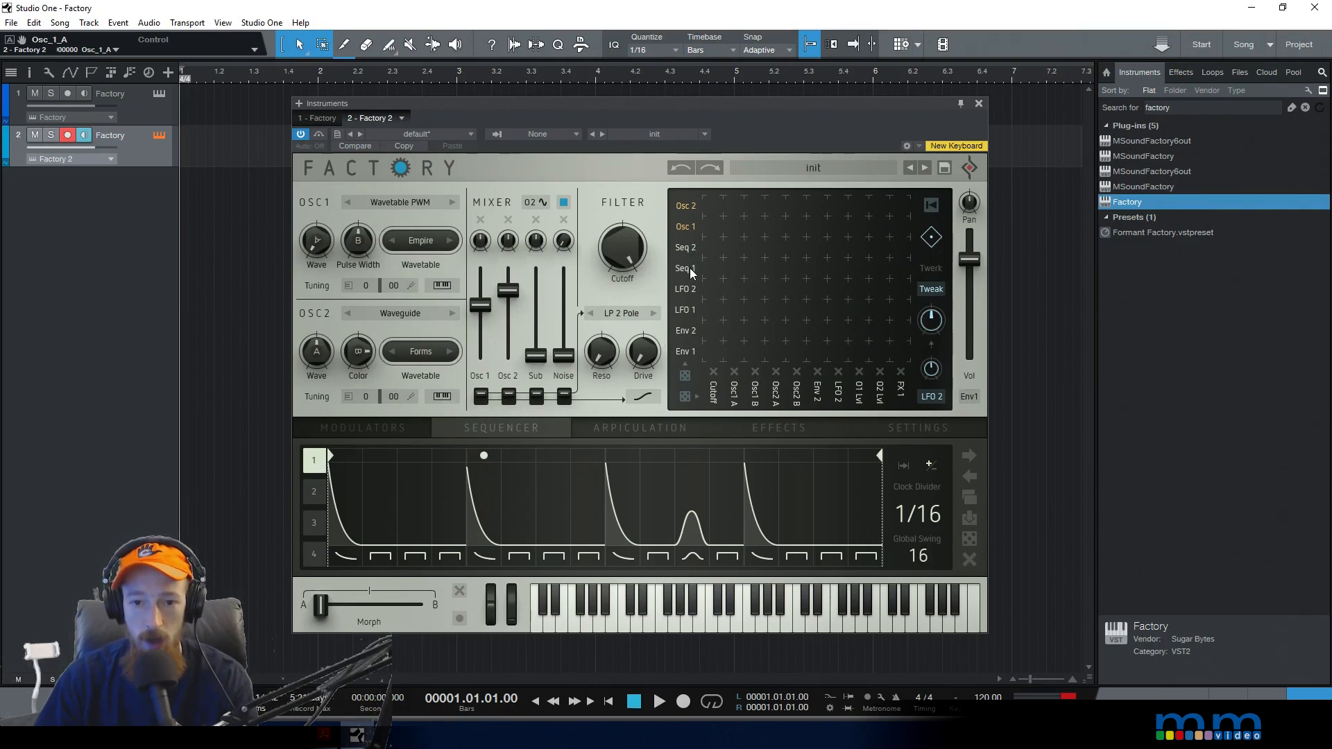
drag(712, 269, 718, 206)
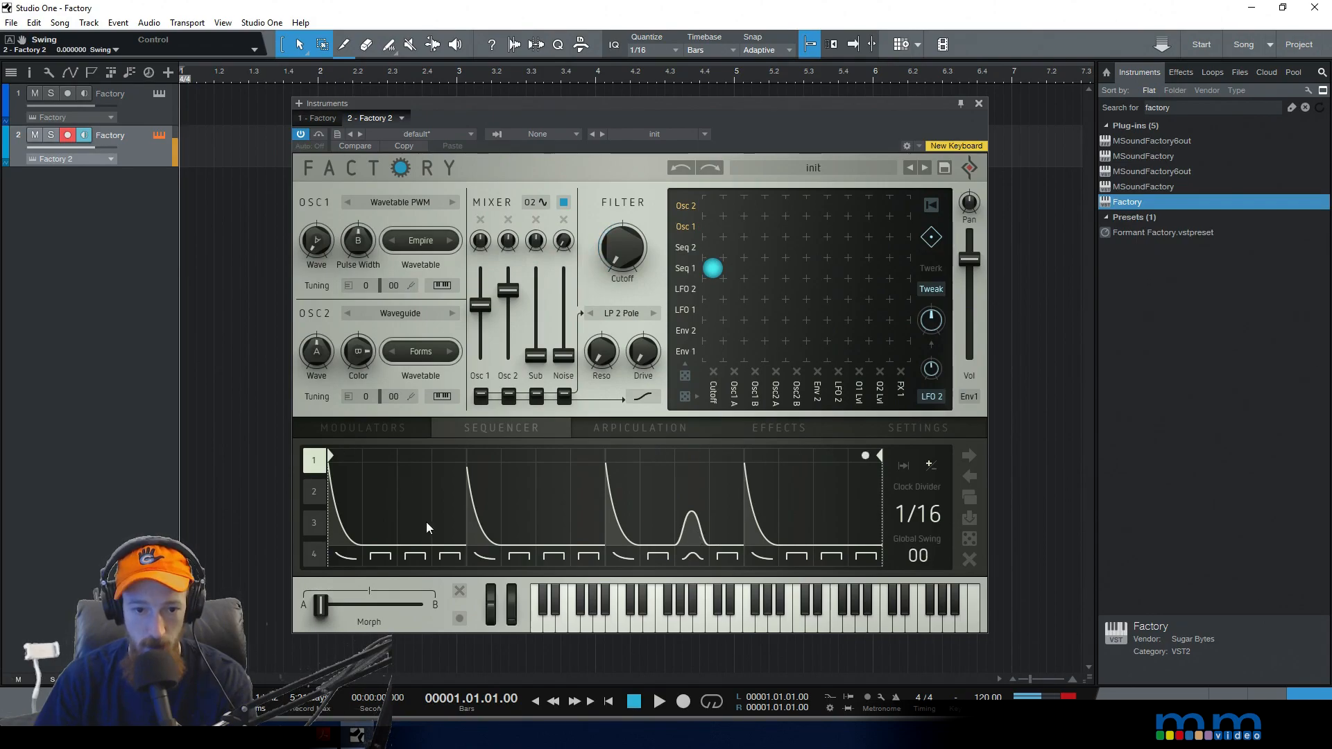
Add a low exponential falling curve on step 4 of sequence 1 and set the global swing to 16
click(419, 555)
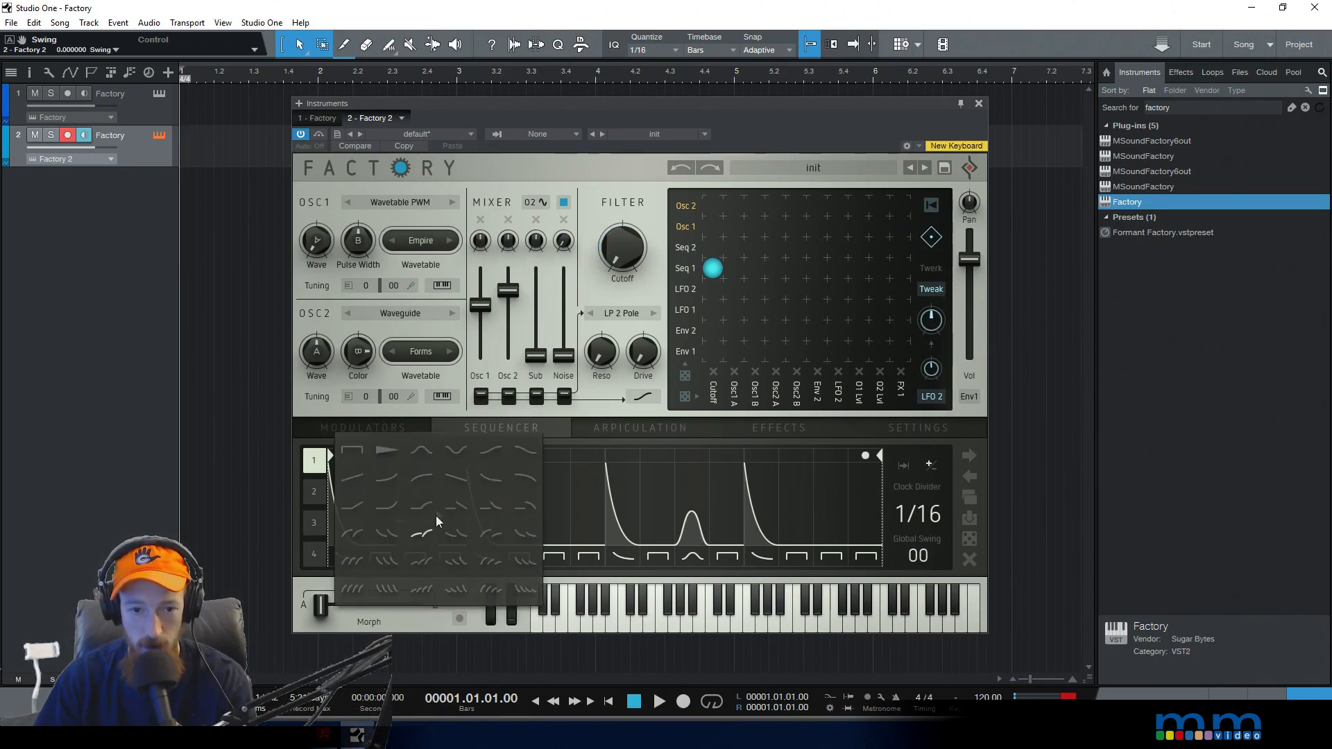
click(642, 435)
drag(398, 522, 405, 560)
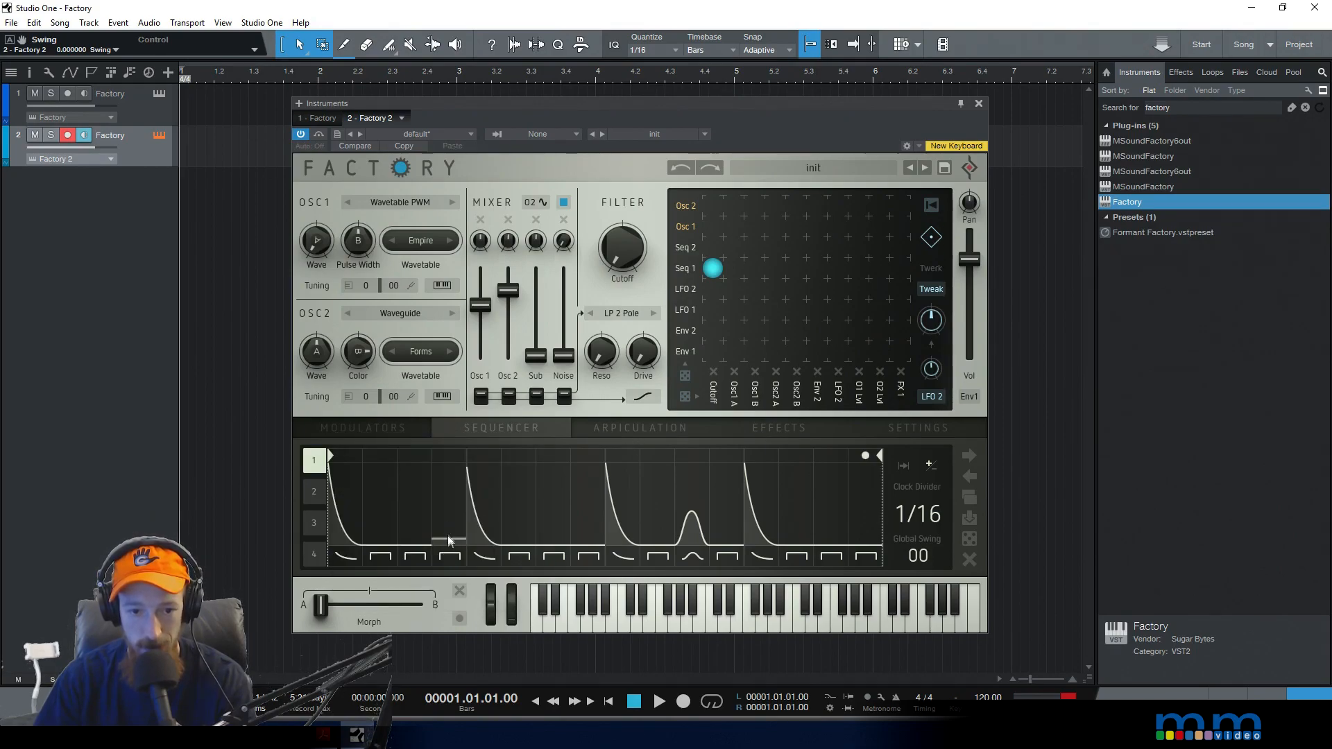
click(448, 557)
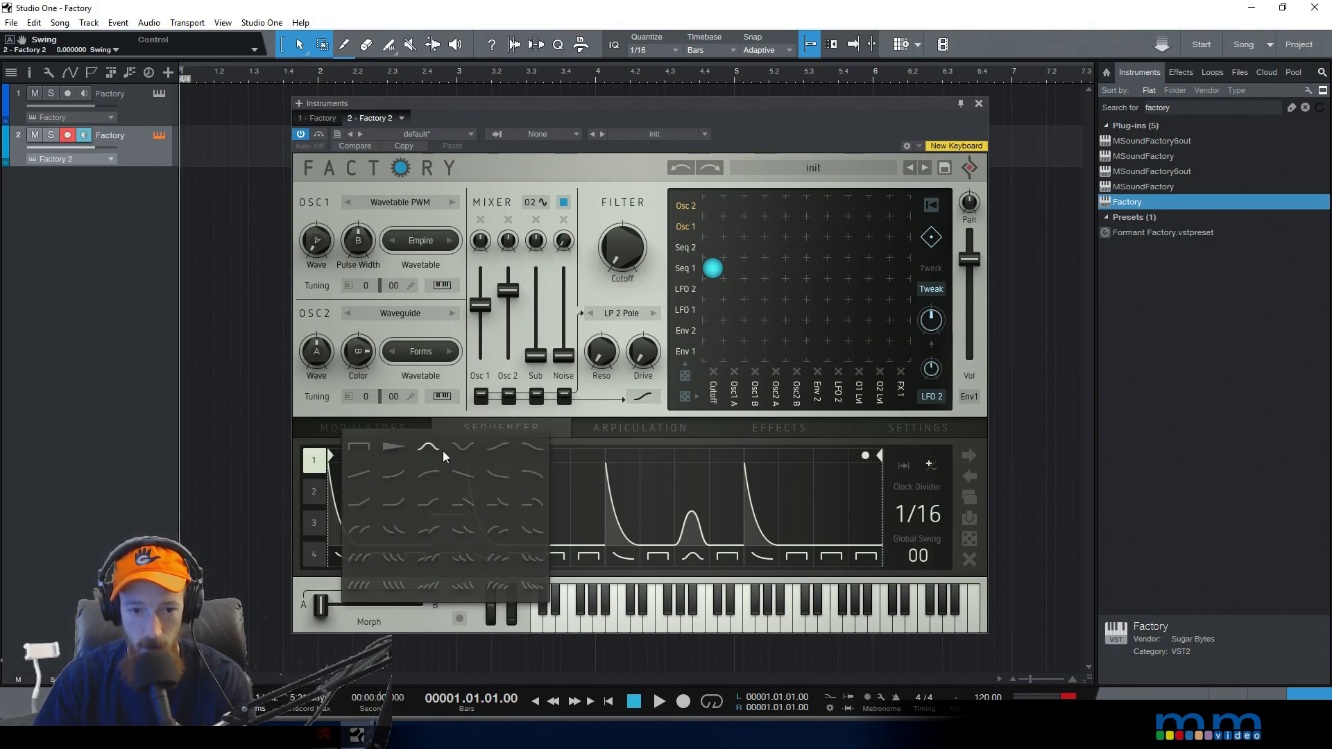
click(472, 447)
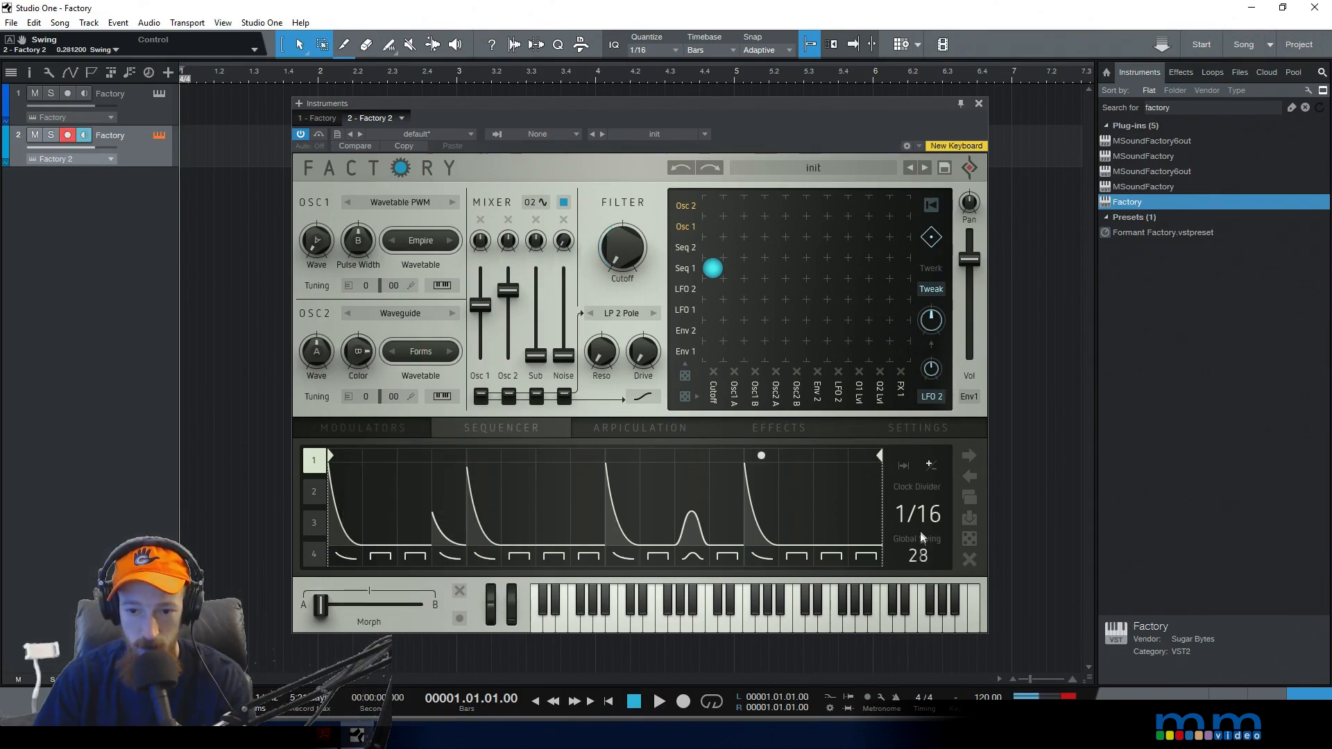
scroll(918, 544, down, 7)
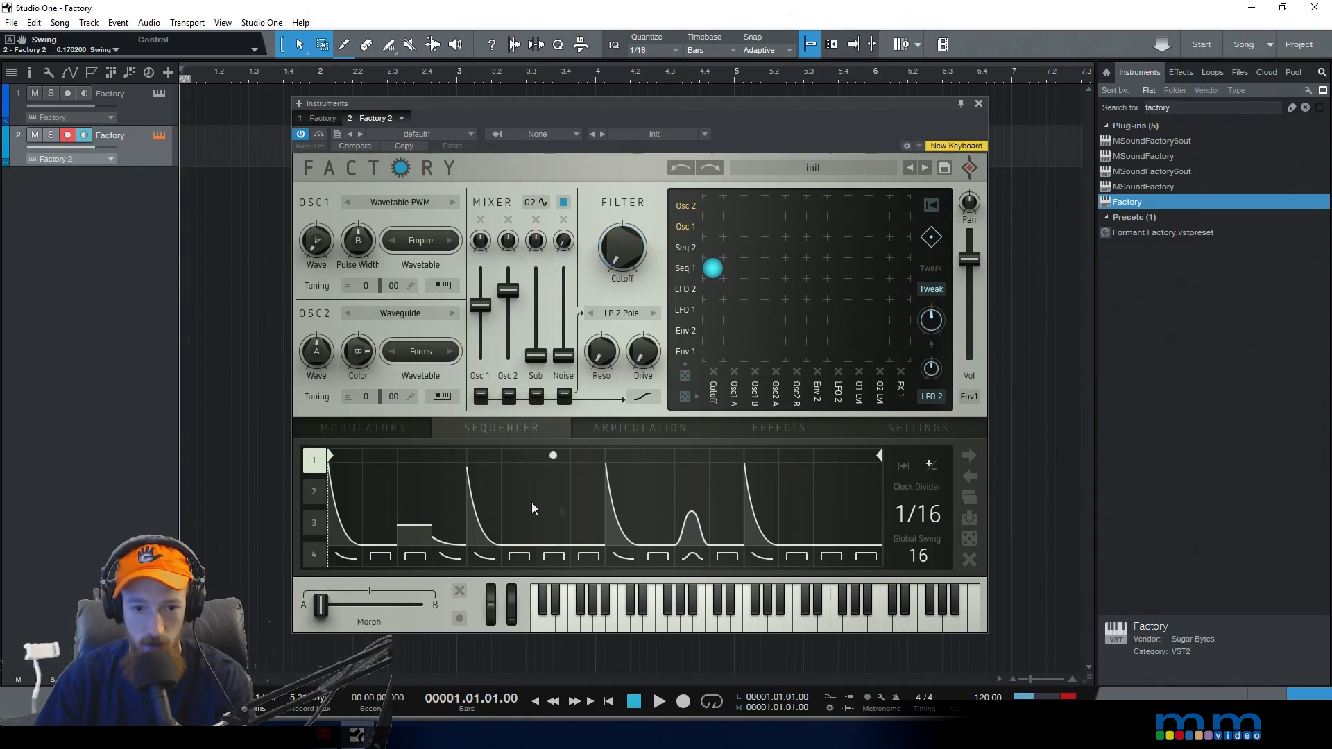
Replace the tall falling curve on step 5 of sequence 1 with one on step 6, raised to nearly full height
click(549, 557)
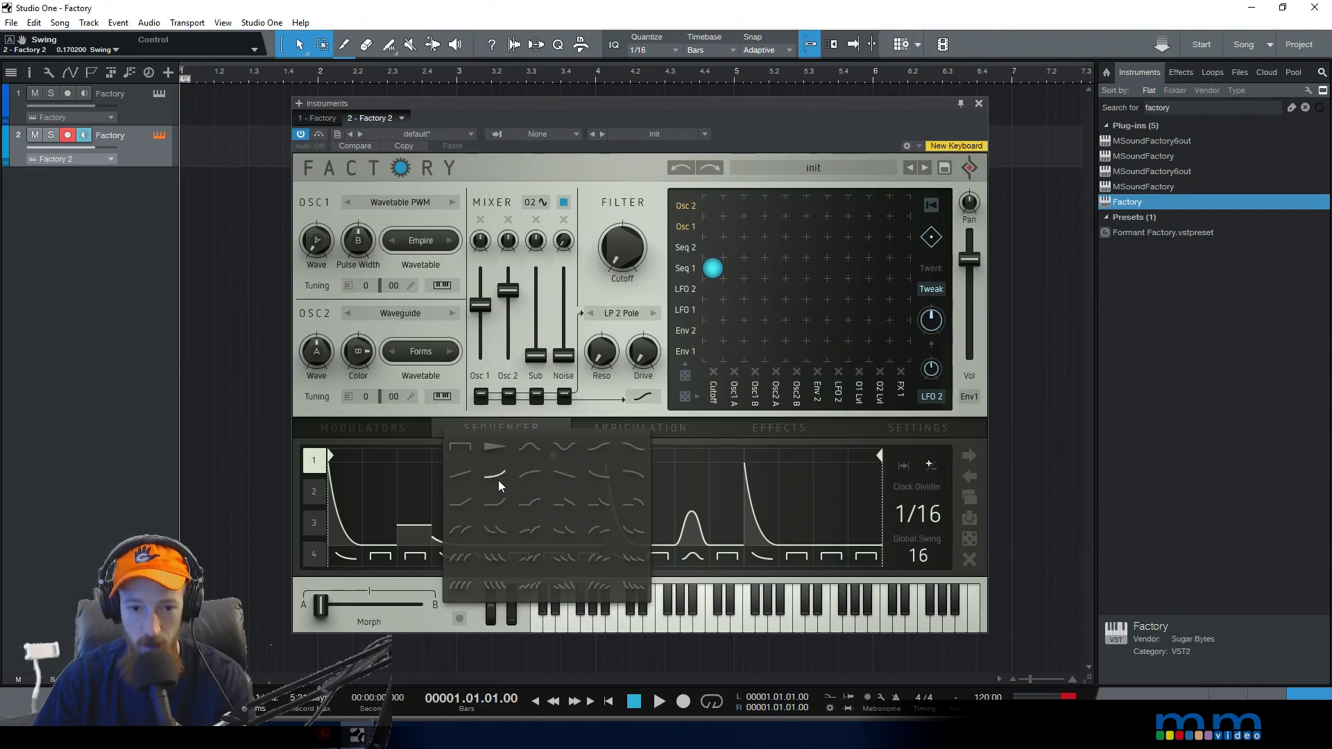
click(426, 500)
click(519, 555)
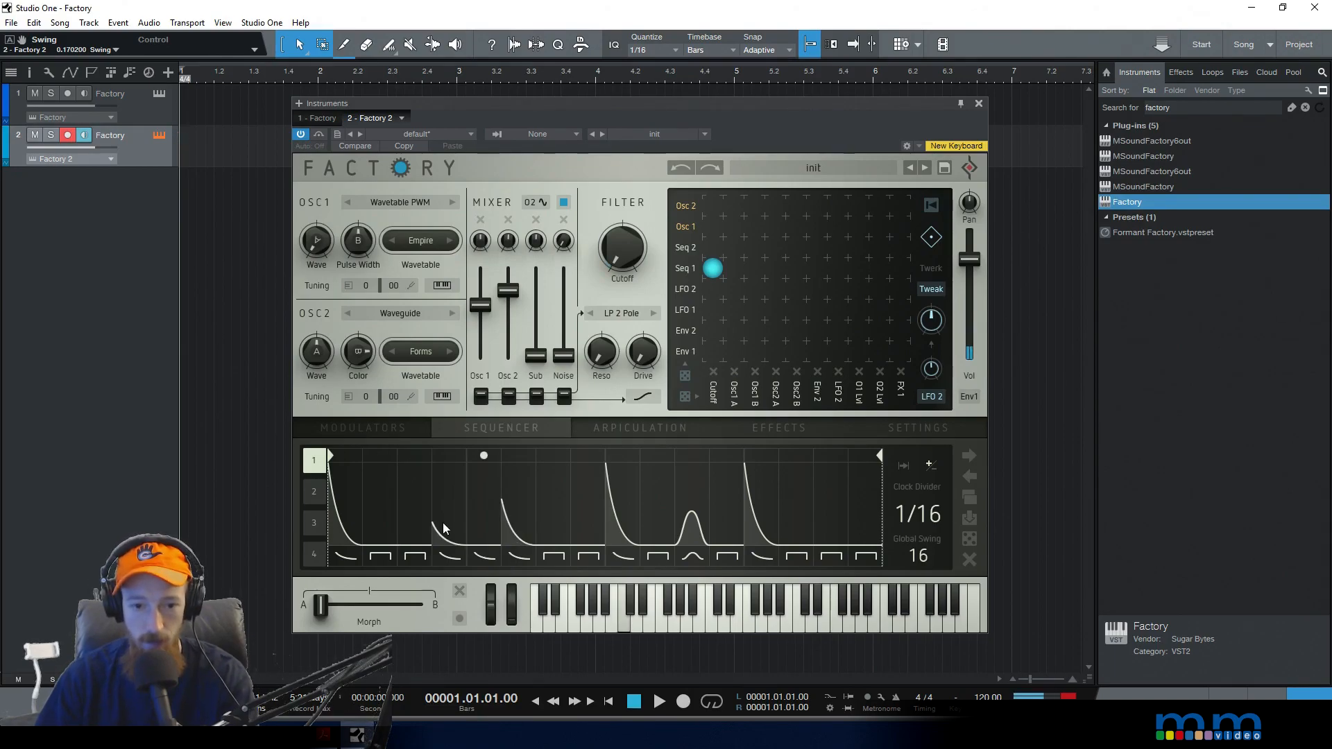
drag(508, 494, 512, 466)
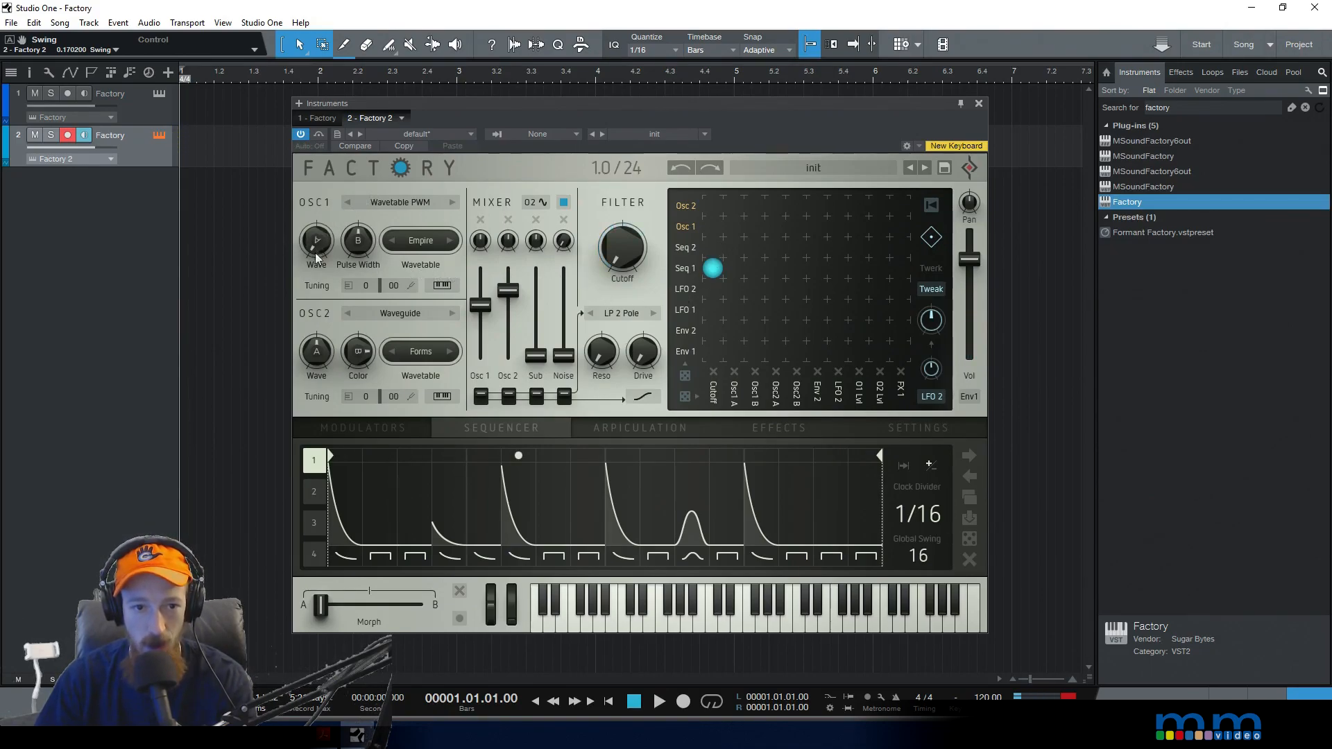
Set oscillator 1's coarse tuning to -12
drag(367, 285, 364, 298)
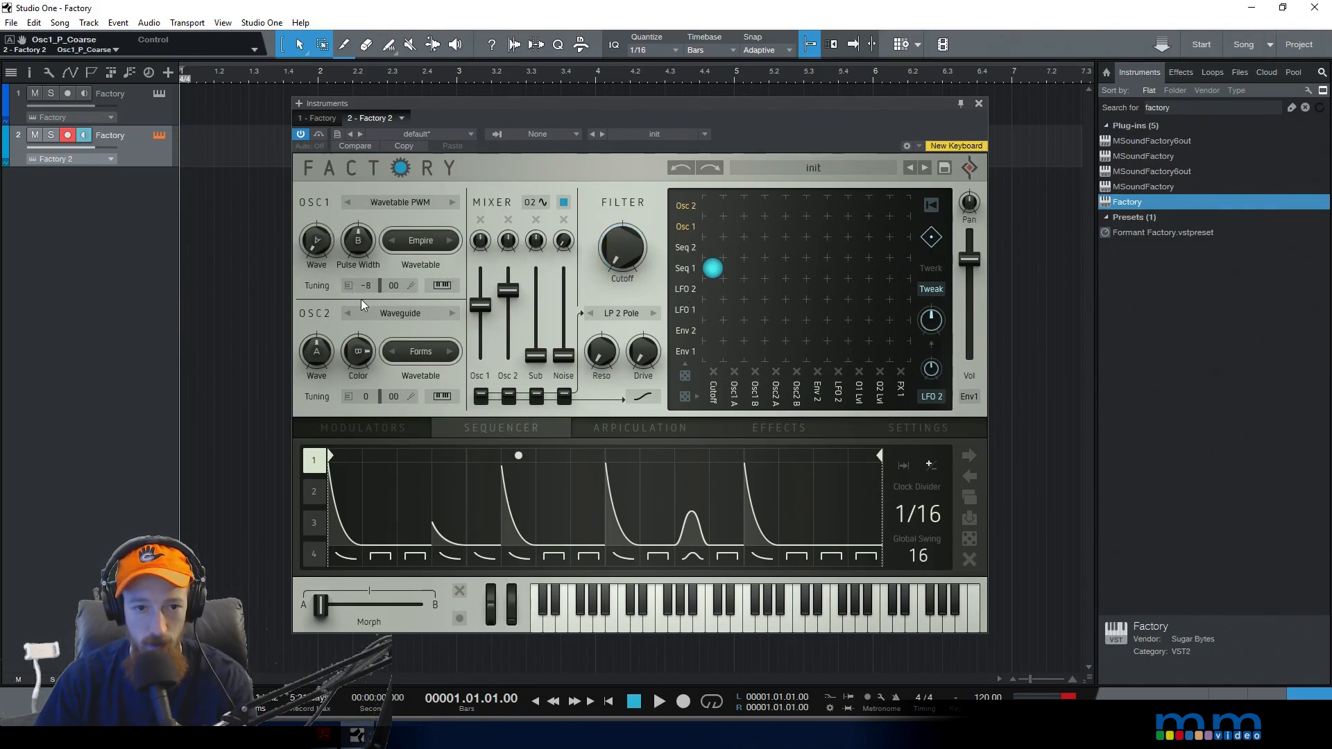
drag(360, 305, 359, 307)
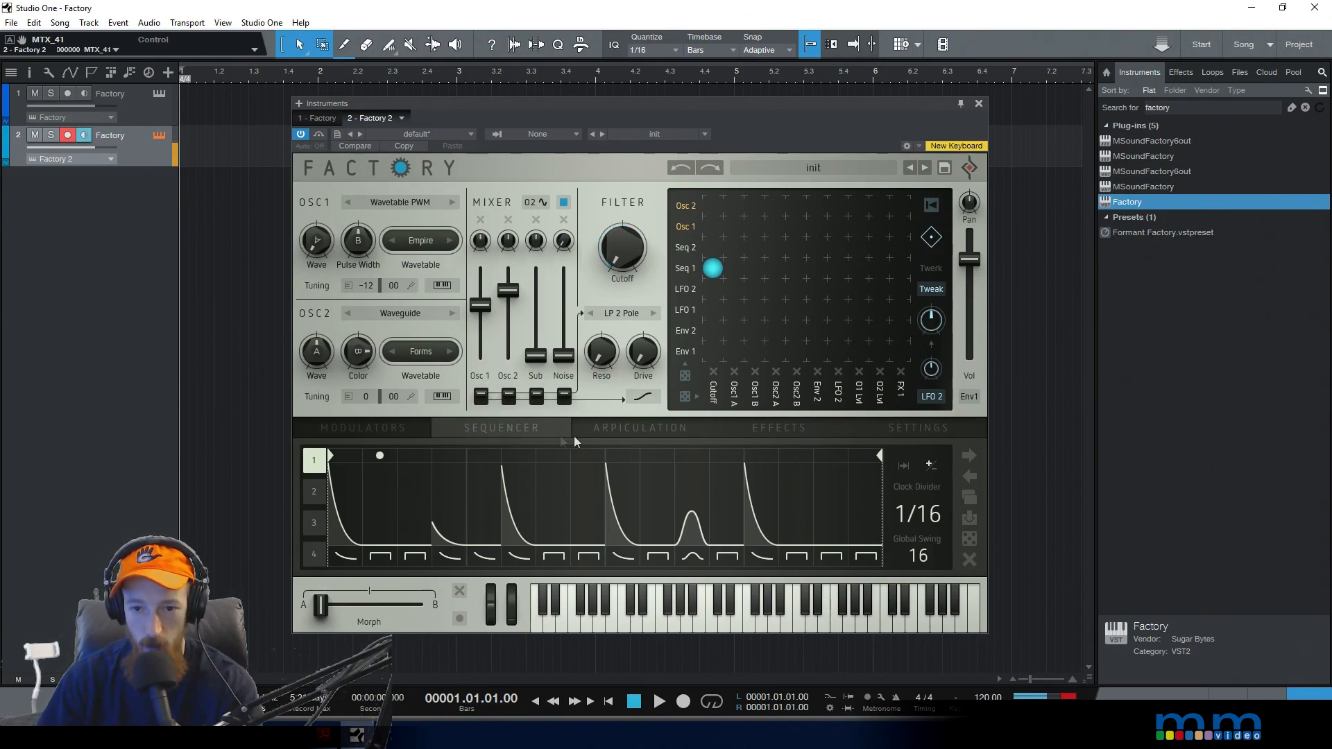
Switch on the Stereo Filter effect and load Shatter into the second effect slot with raised Rate and Filter amounts
click(753, 432)
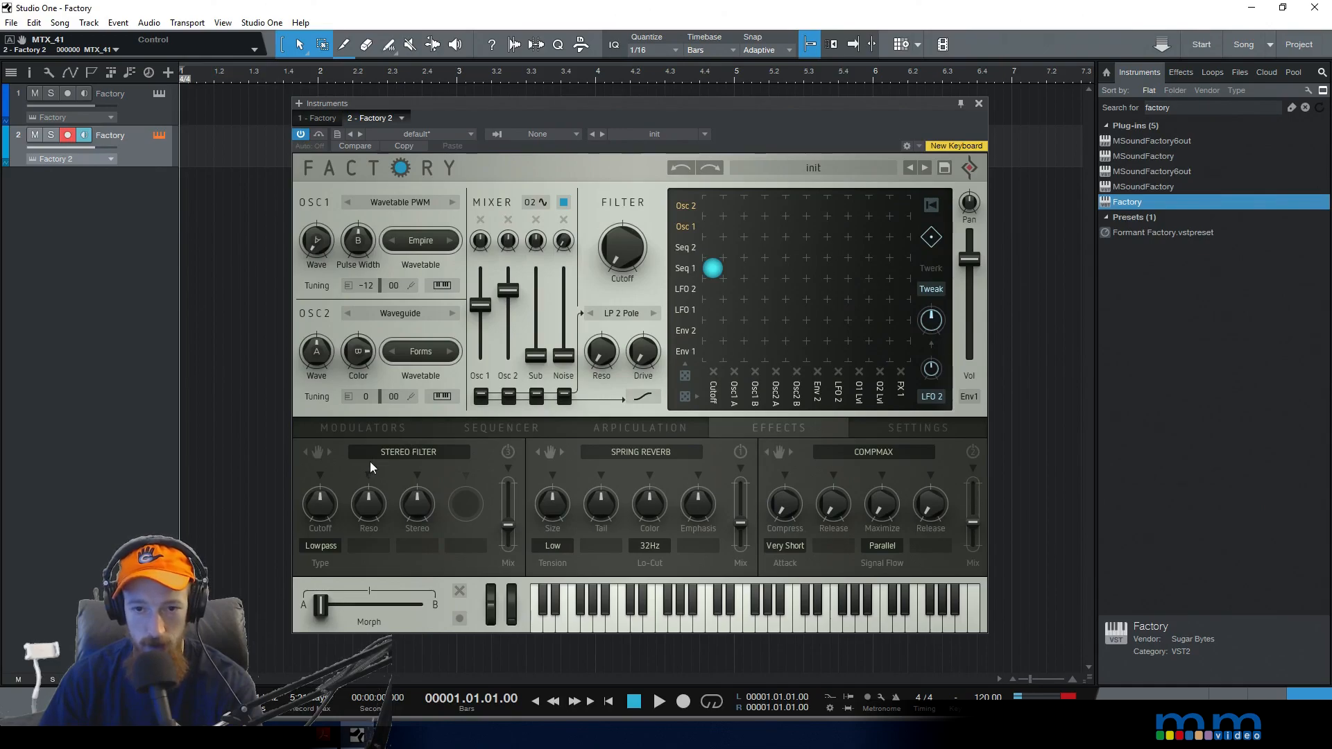
click(508, 451)
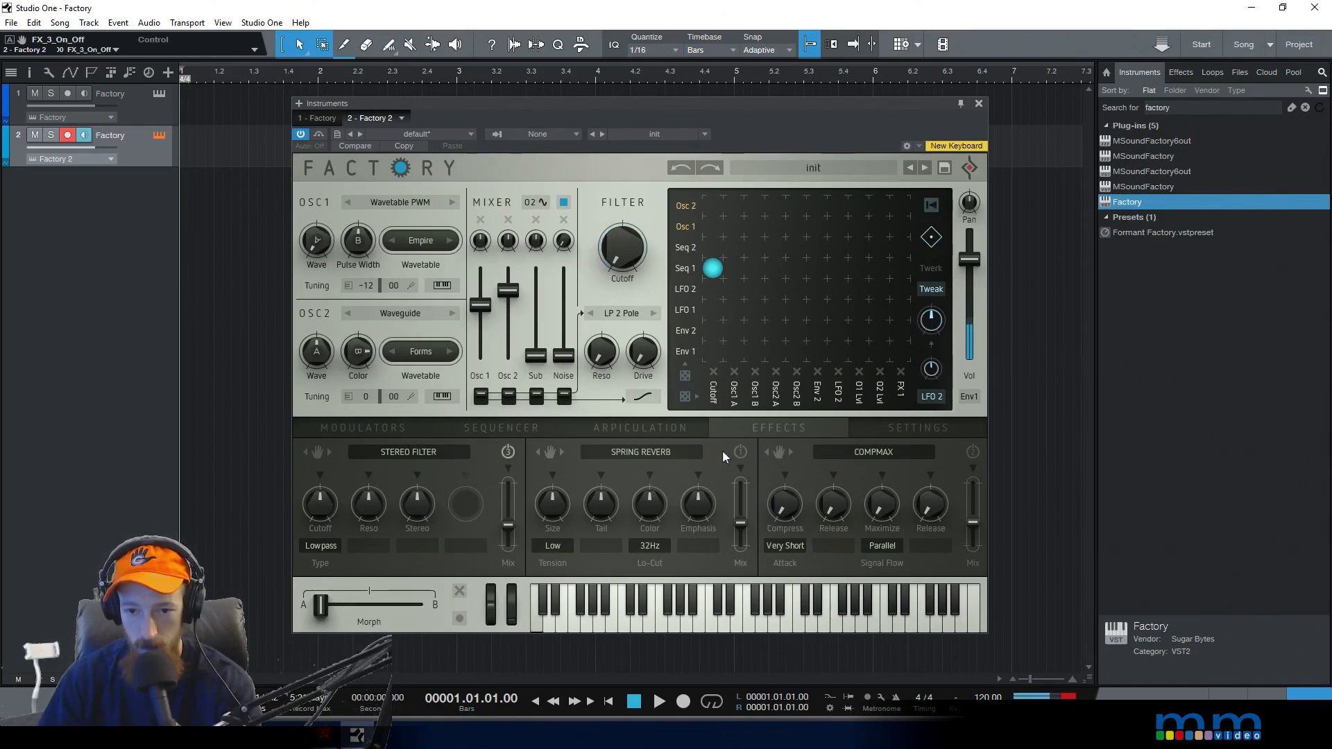
click(659, 449)
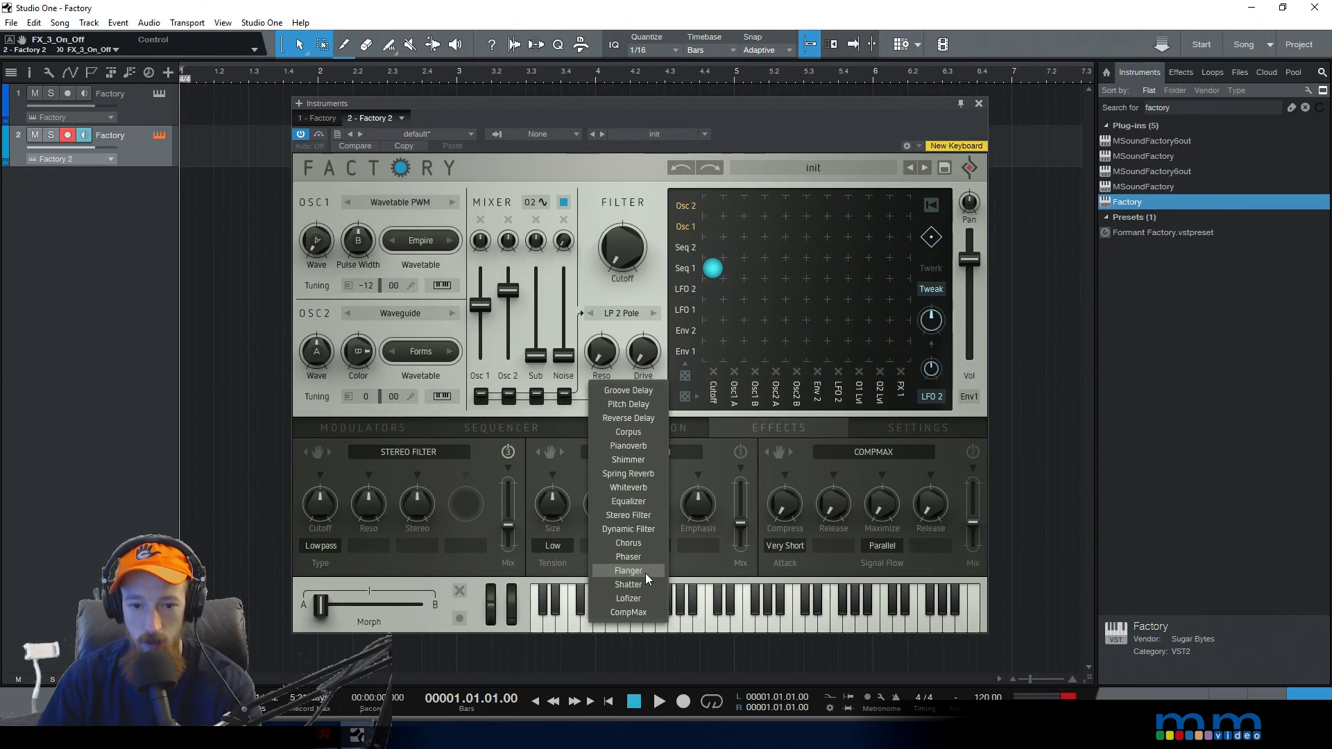
click(628, 584)
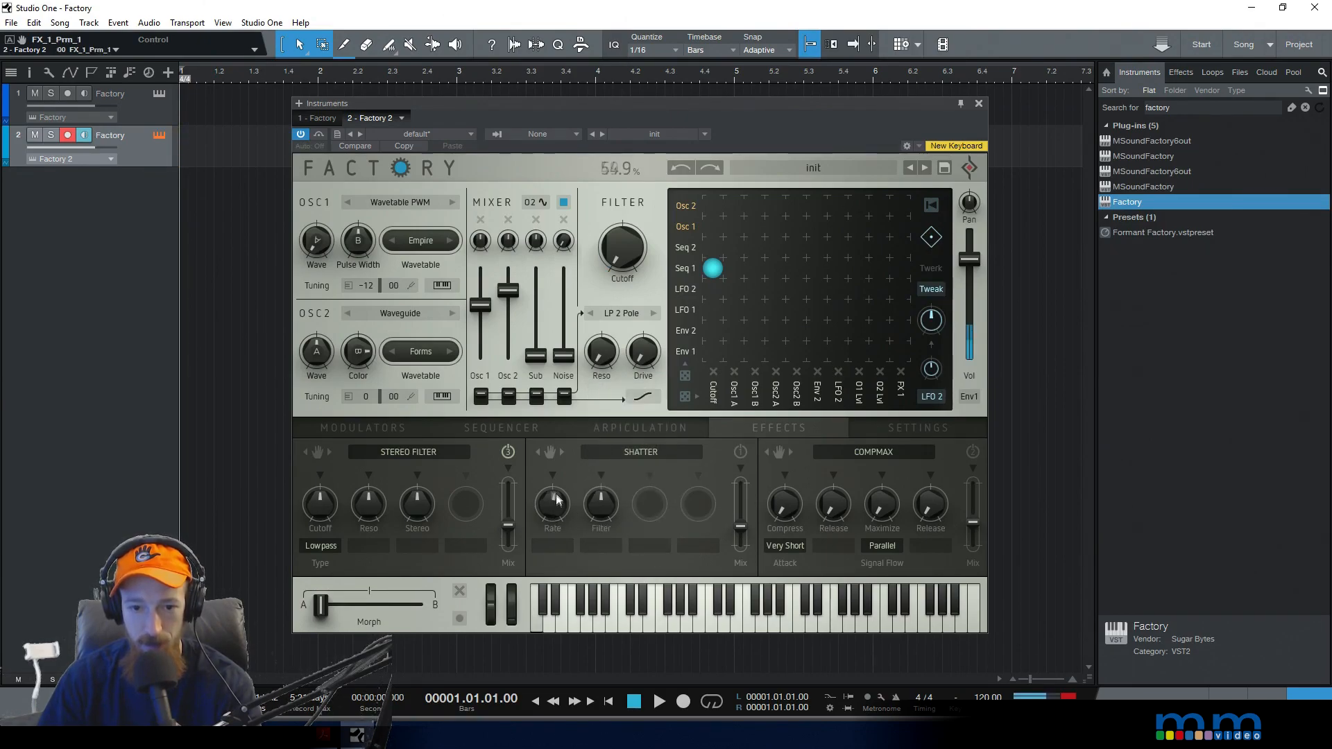
drag(600, 513, 601, 483)
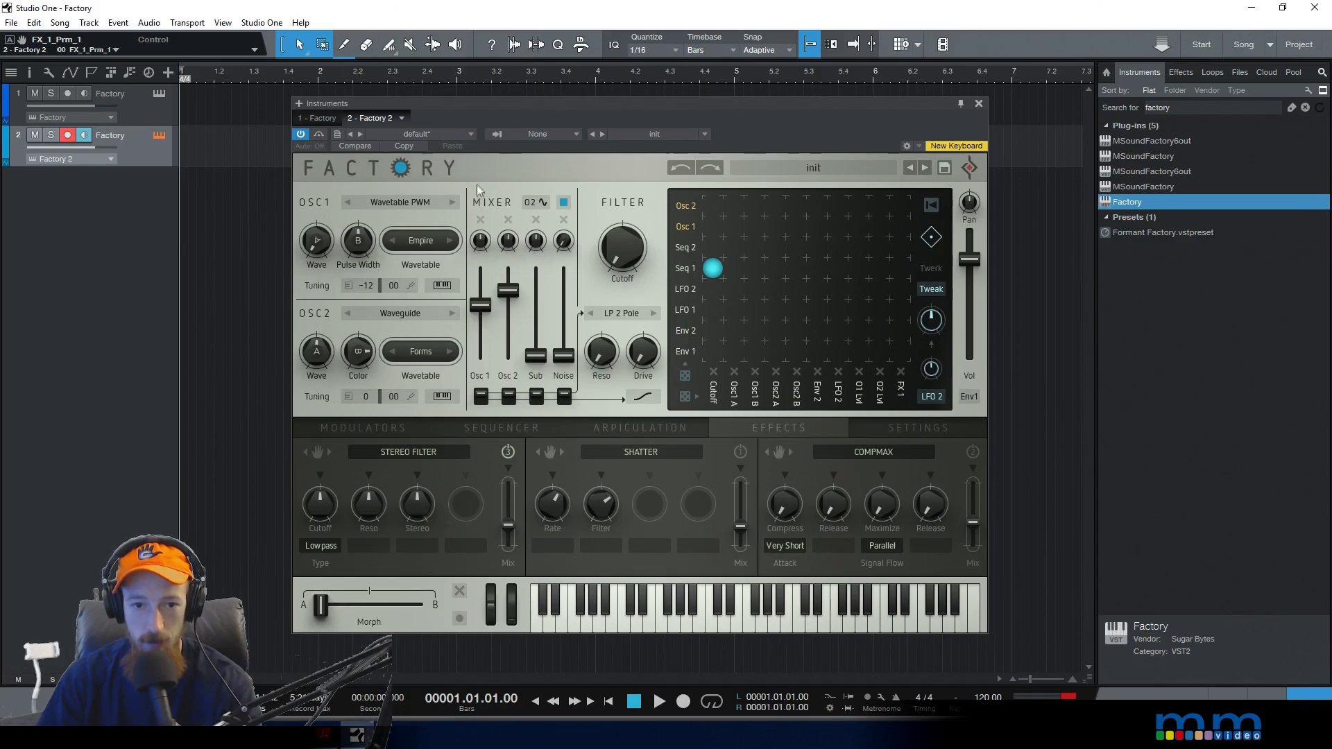
Set the second modulation matrix target to Osc 1 Level and route Seq 1 to it
click(736, 405)
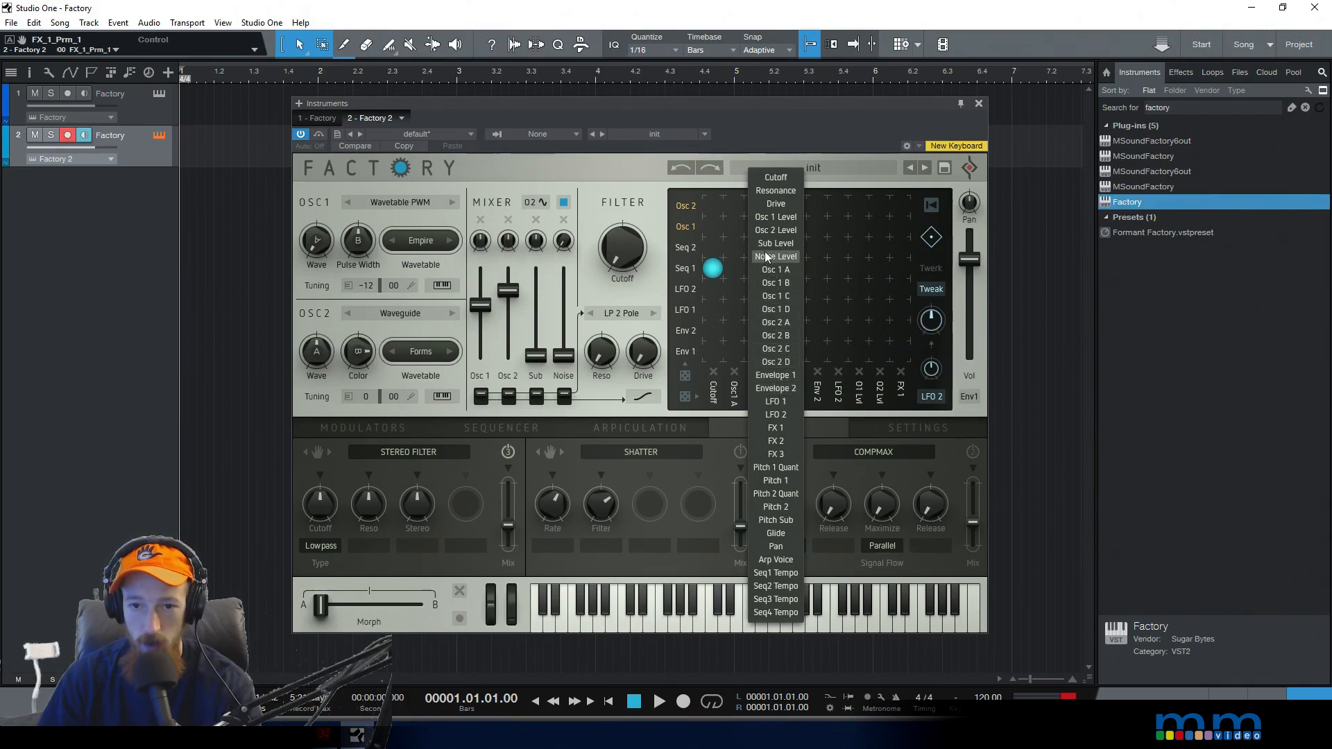
click(782, 218)
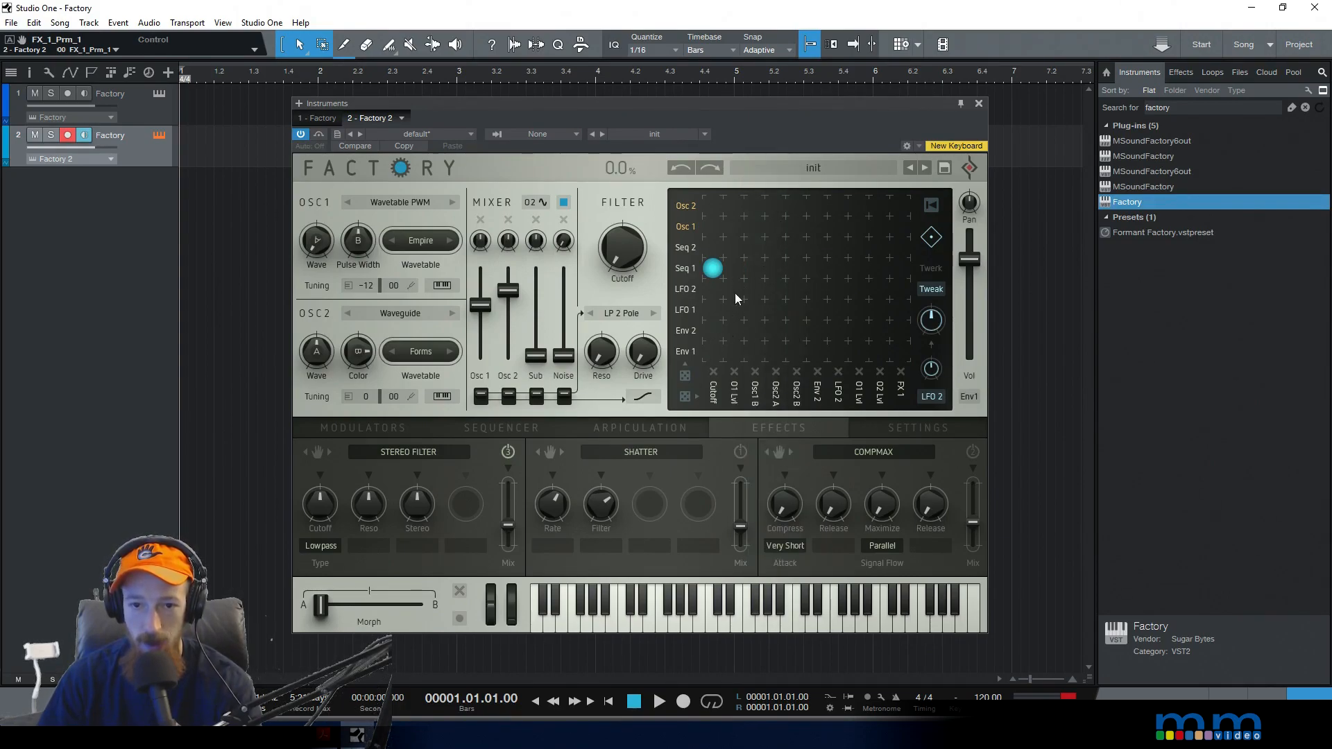
click(735, 270)
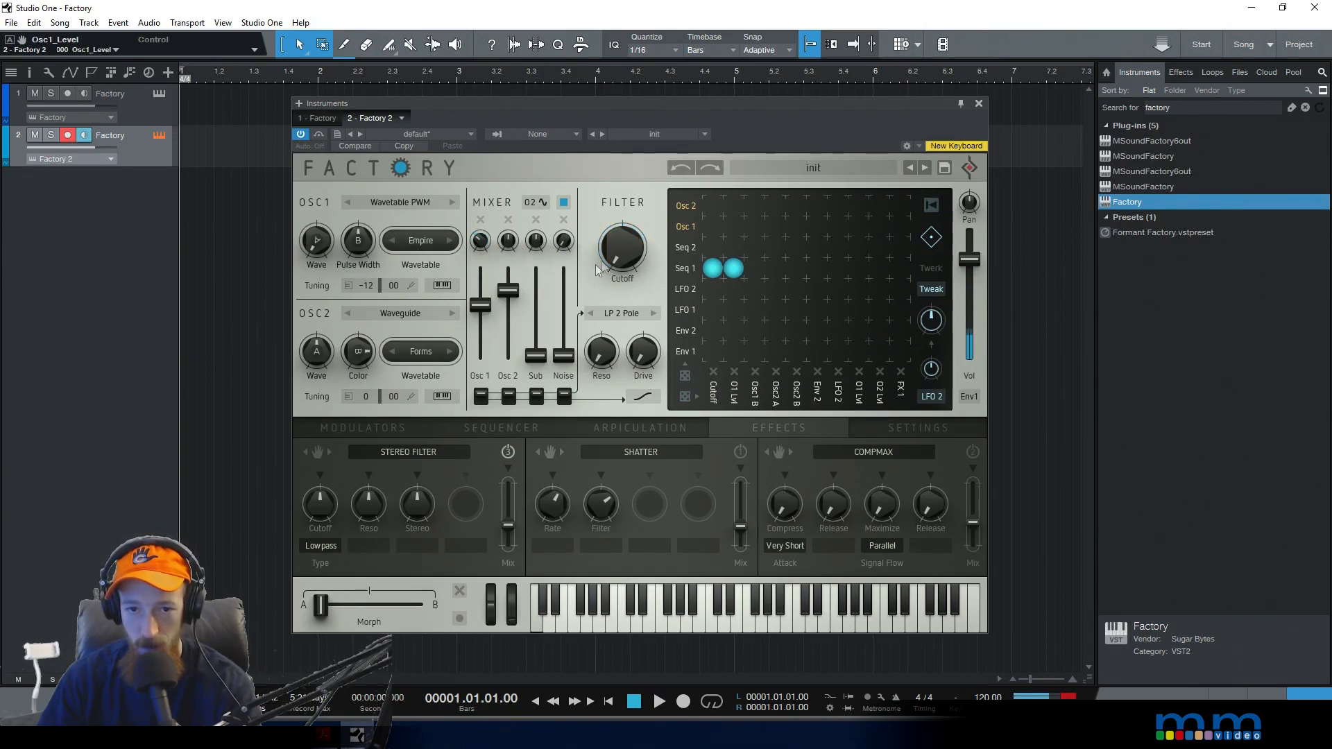
Set the filter drive to 0.29 and raise the mixer's noise level to a little below the middle
drag(644, 350, 639, 319)
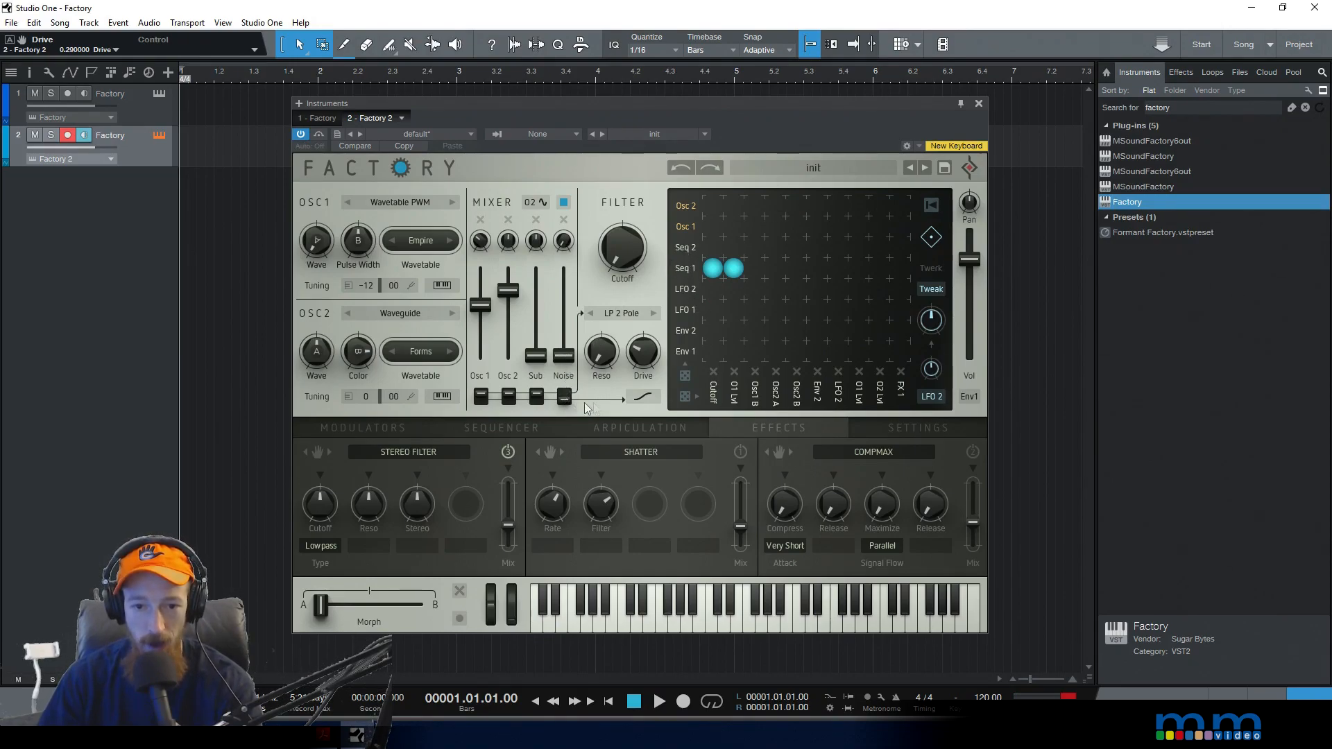
drag(574, 364, 563, 313)
mouse_move(563, 245)
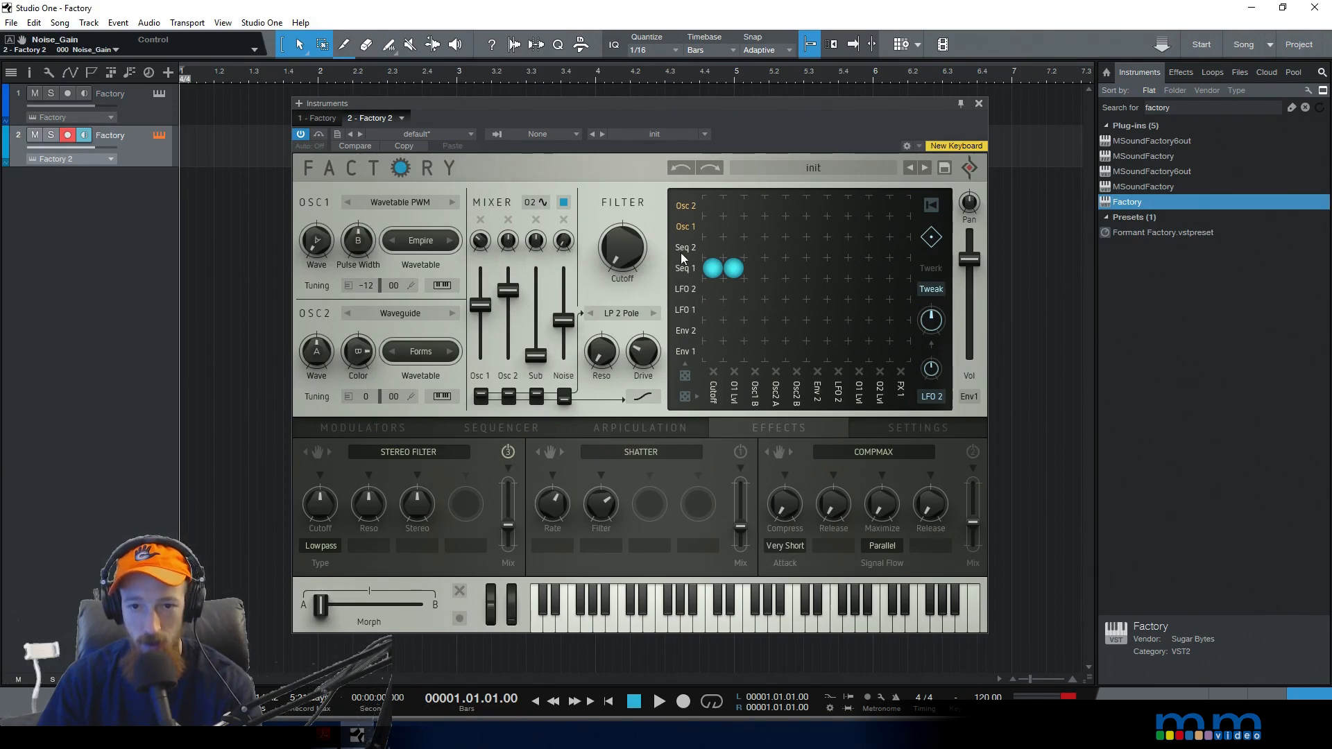
Set the third modulation matrix target to Noise Level and route Seq 2 to it
click(759, 397)
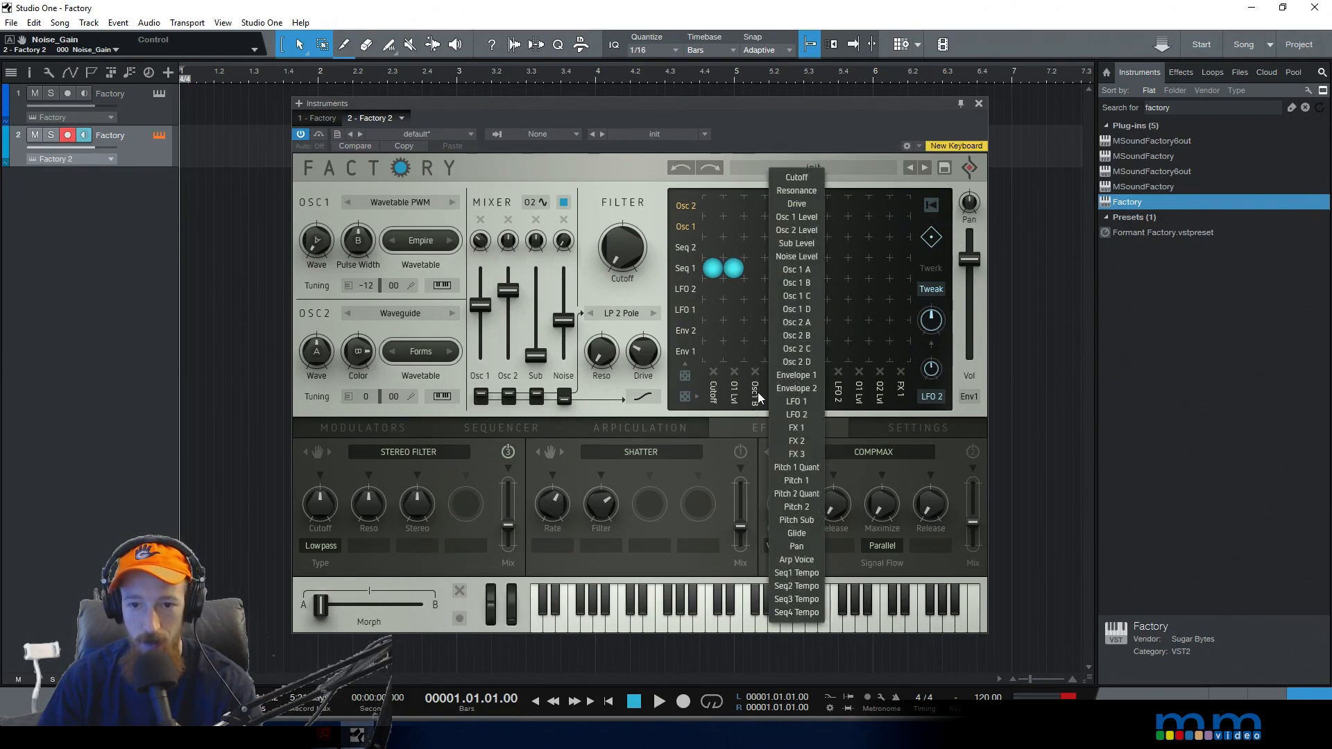
click(764, 255)
click(757, 250)
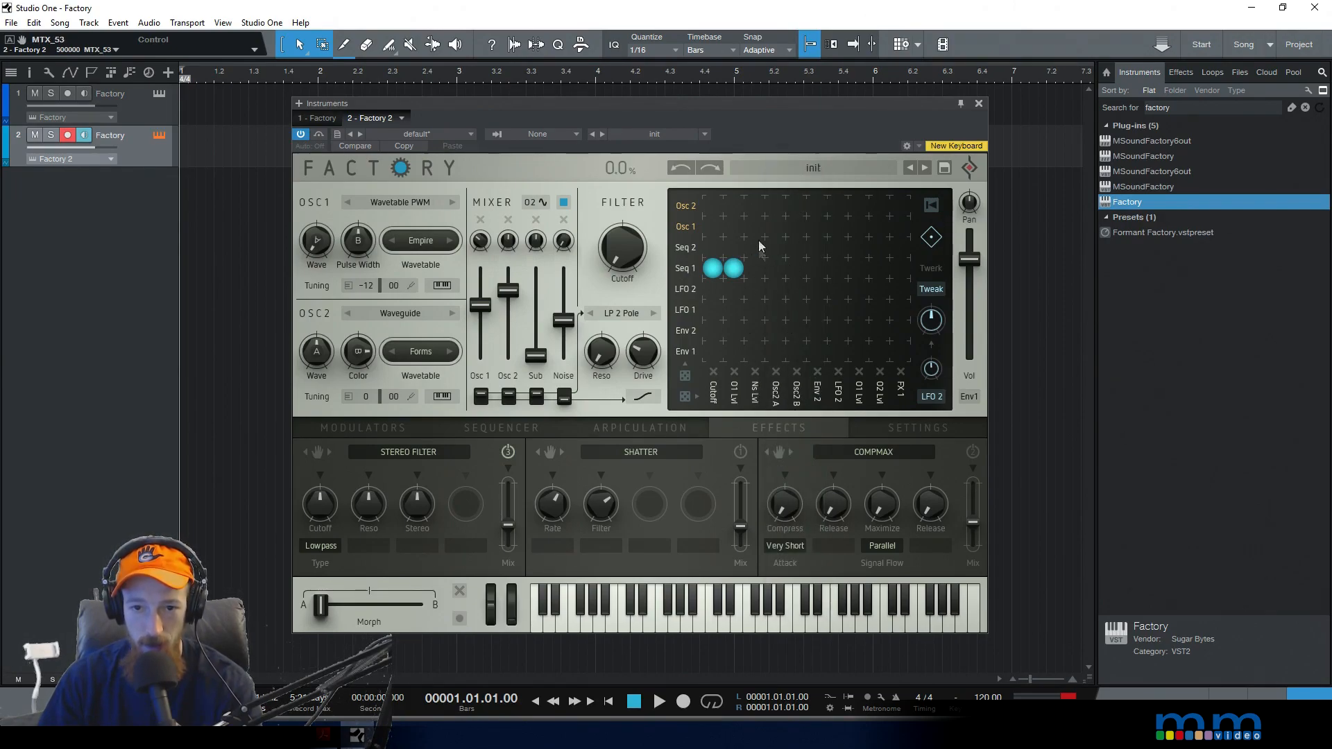
Give all steps of sequencer 2 a steep decaying curve and draw varied step levels, strongest on steps 1, 5, 9 and 13
click(522, 429)
click(314, 492)
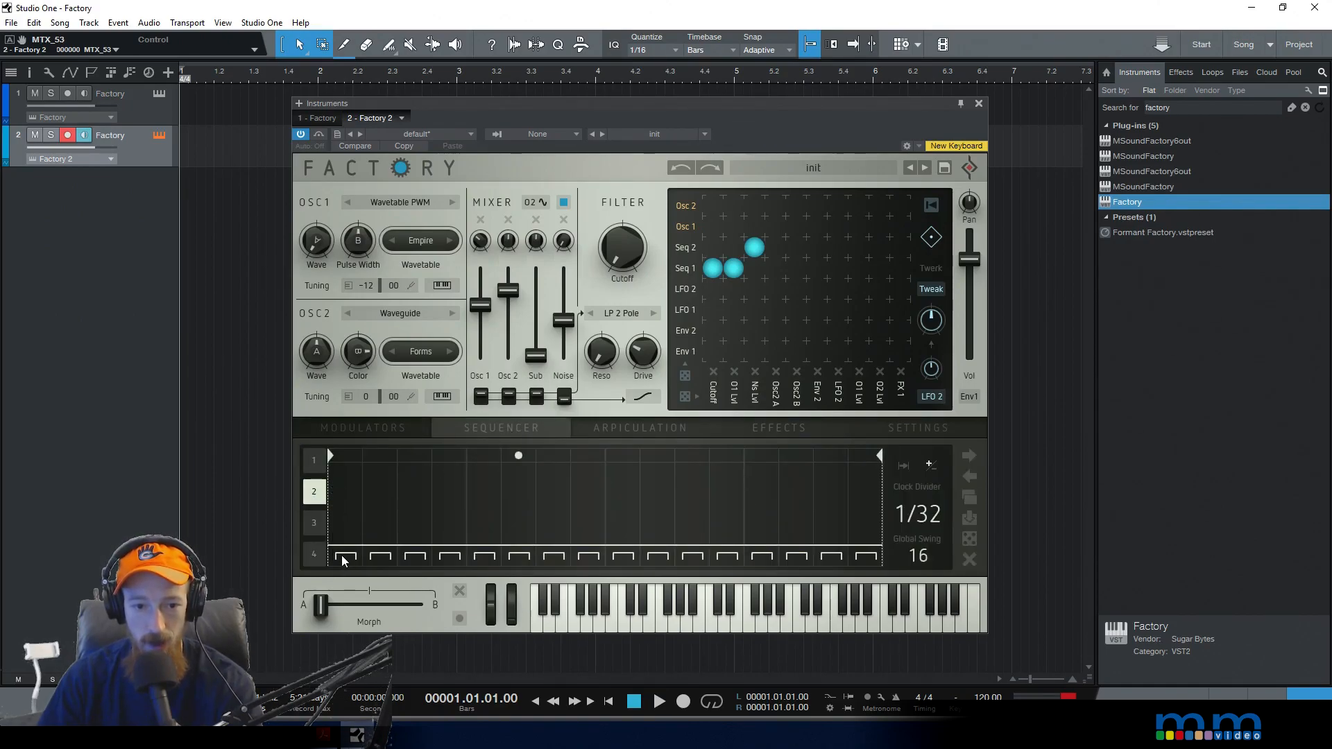
click(344, 558)
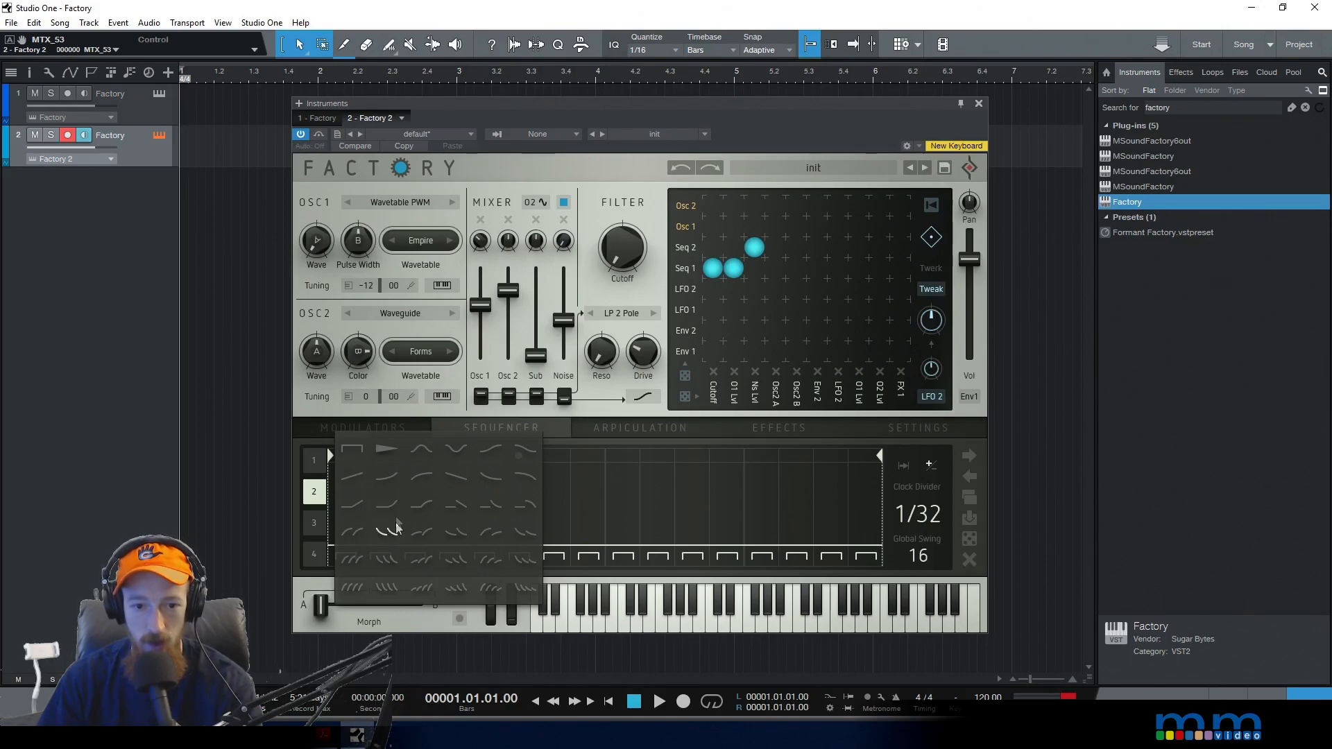
click(490, 491)
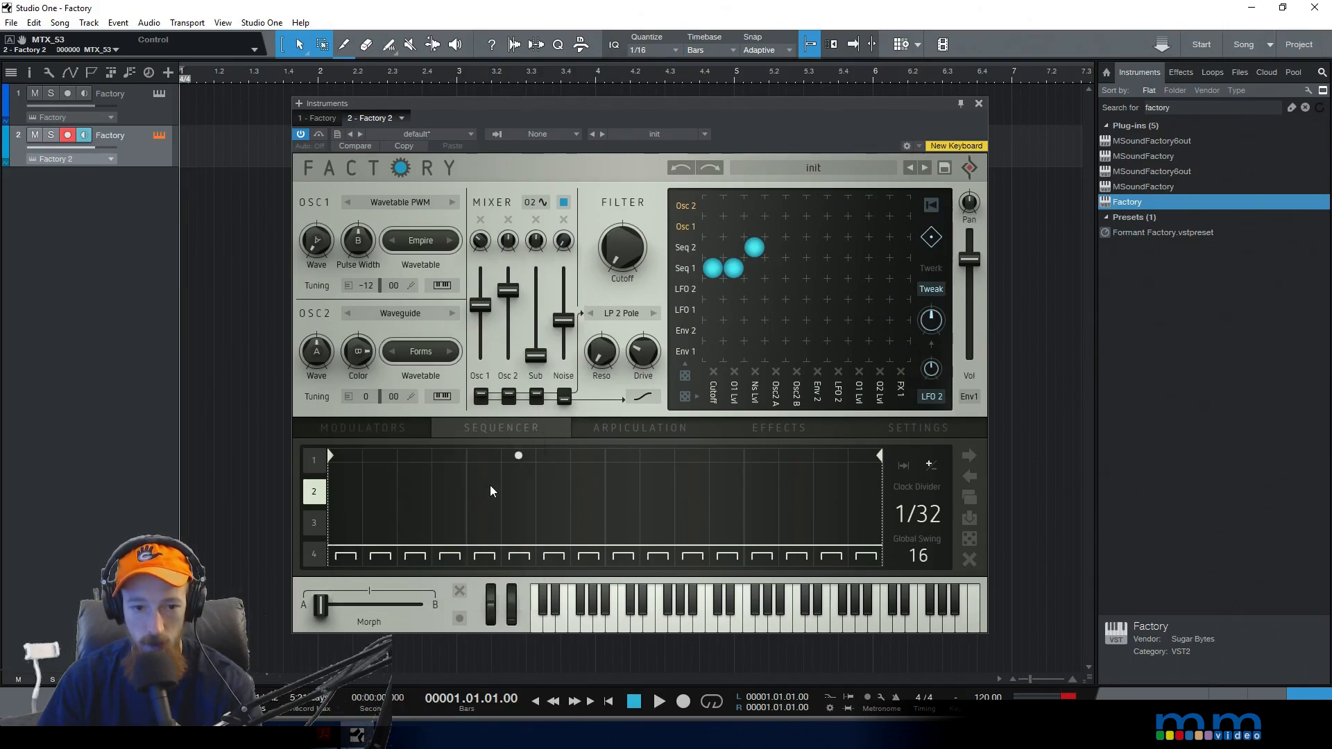
mouse_move(345, 558)
mouse_down()
mouse_move(556, 575)
mouse_move(858, 560)
mouse_move(489, 565)
mouse_up()
mouse_move(342, 511)
mouse_down()
mouse_move(371, 499)
mouse_move(432, 525)
mouse_move(464, 505)
mouse_move(529, 535)
mouse_move(550, 517)
mouse_move(505, 518)
mouse_move(526, 512)
mouse_up()
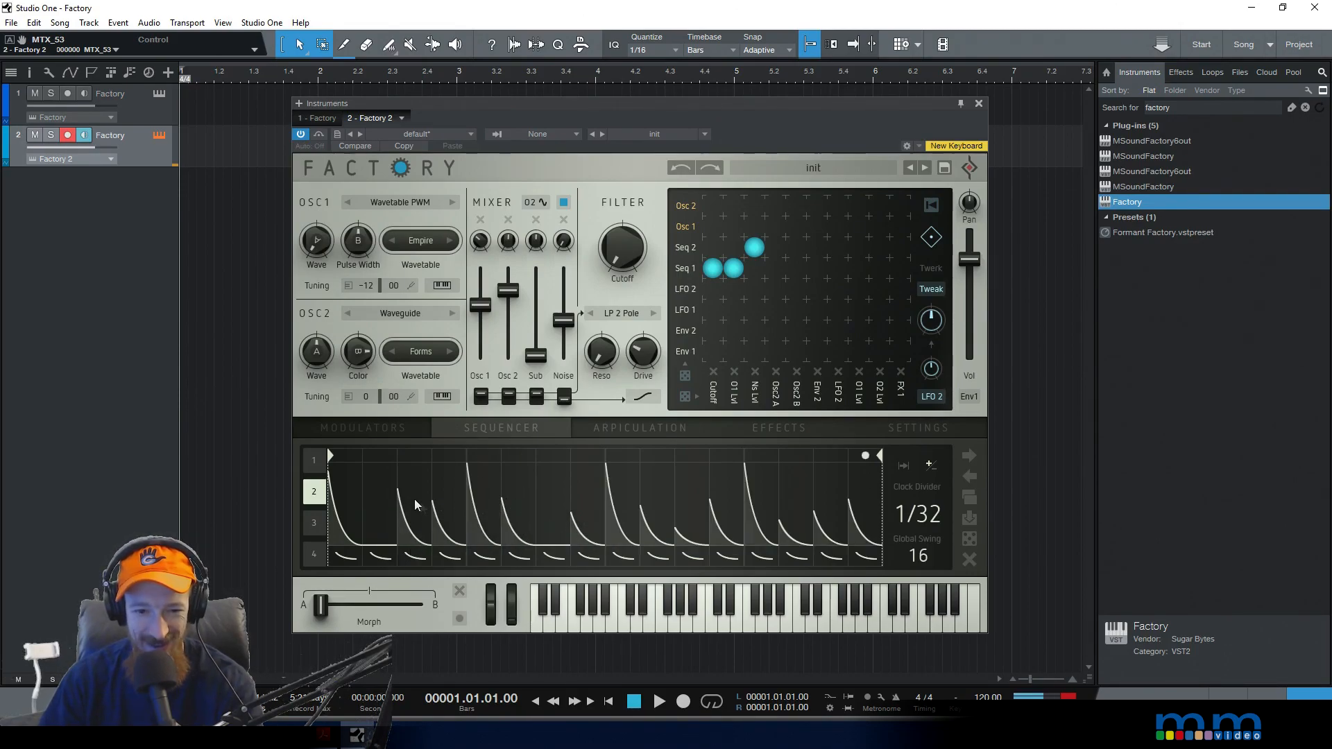
Zero the even steps of sequencer 2 except step 16, balance steps 7 and 11, and lower the mixer's noise level slightly
drag(442, 514, 438, 575)
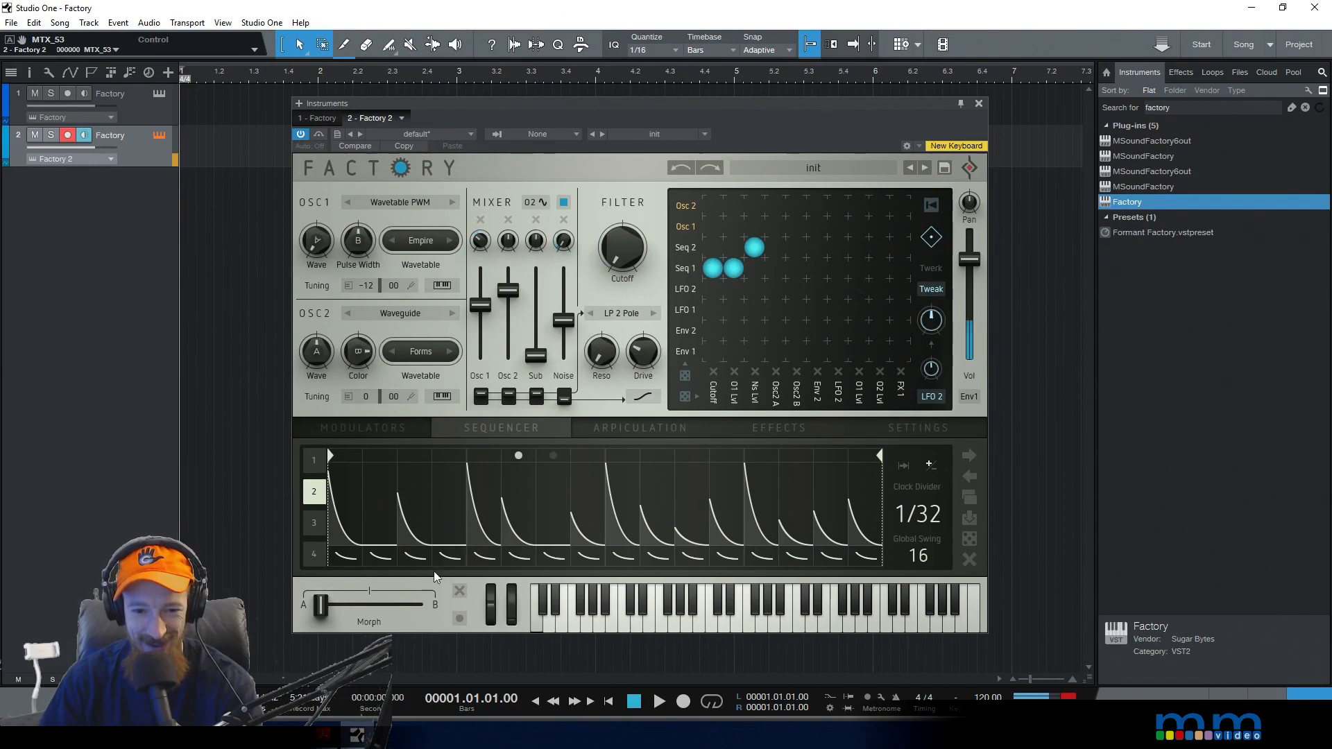
mouse_move(495, 535)
mouse_down()
mouse_move(555, 549)
mouse_move(577, 531)
mouse_move(706, 624)
mouse_move(639, 548)
mouse_move(640, 430)
mouse_move(686, 511)
mouse_up()
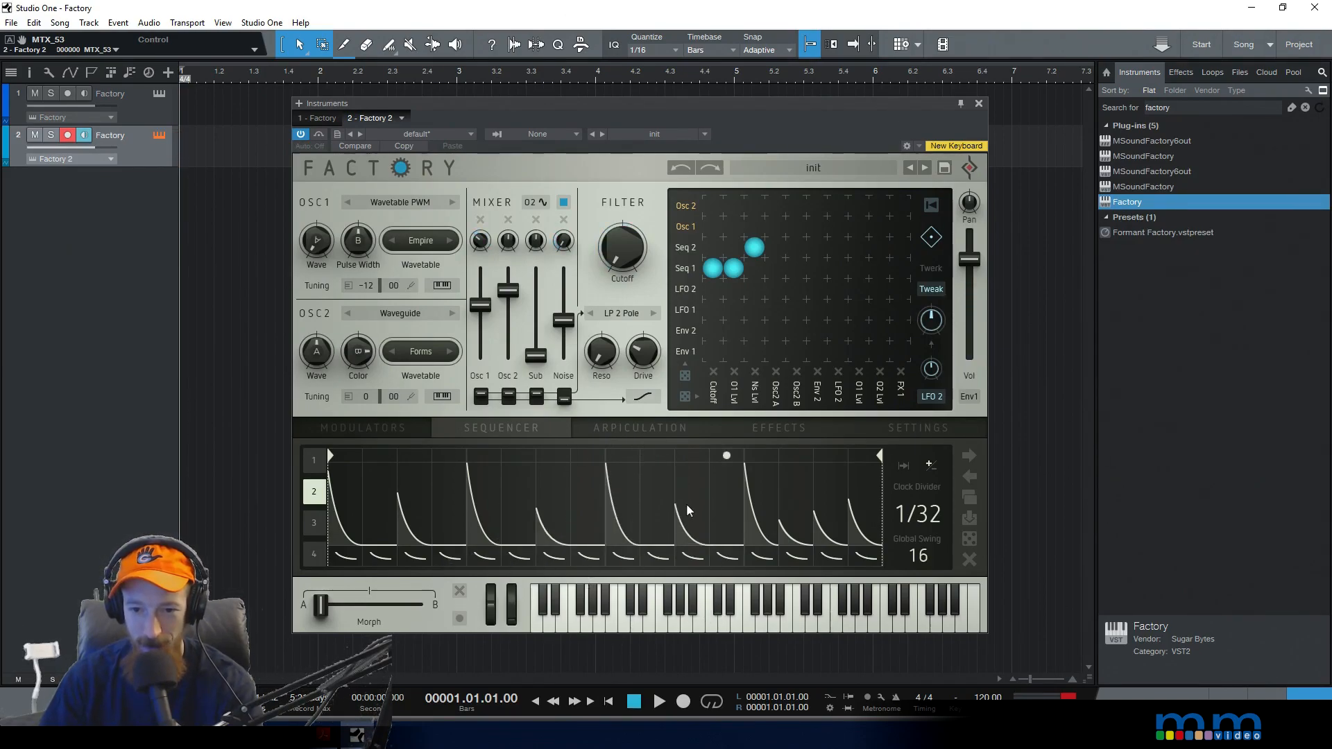
drag(782, 526, 787, 555)
drag(850, 525, 855, 509)
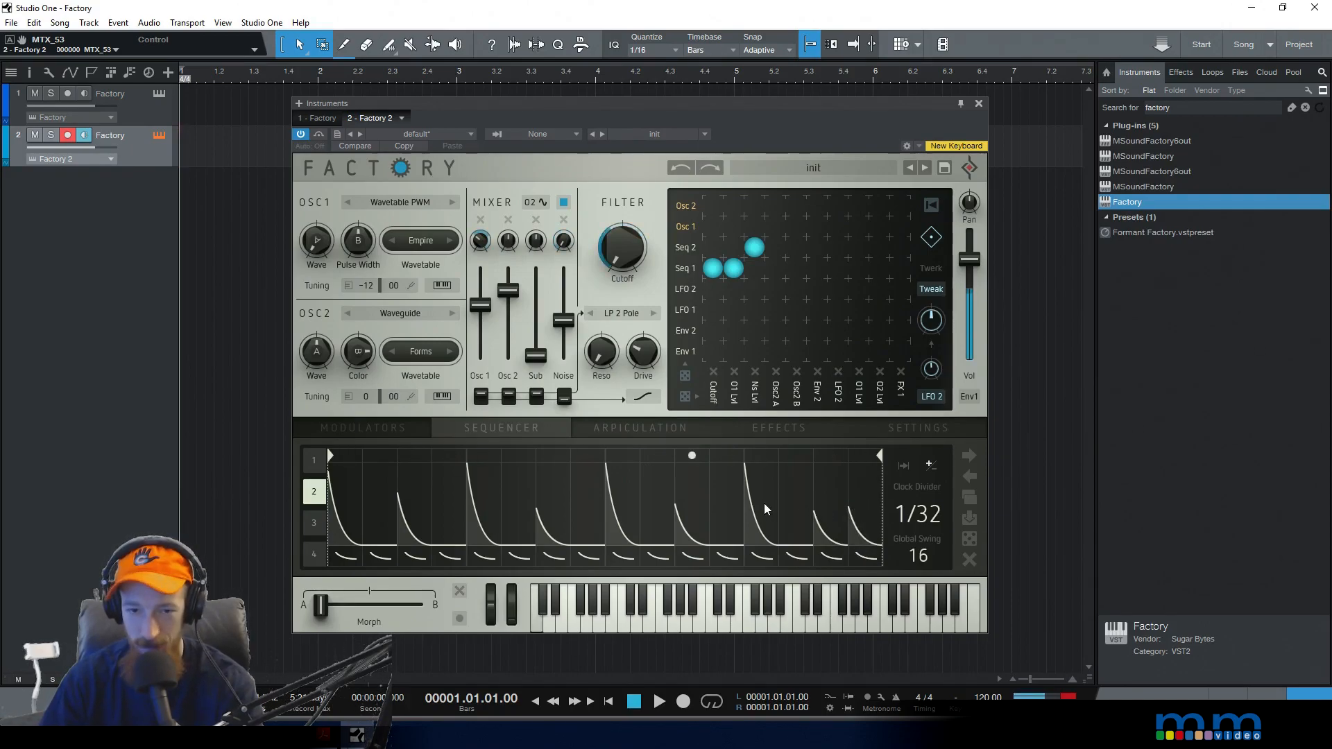
drag(563, 319, 558, 345)
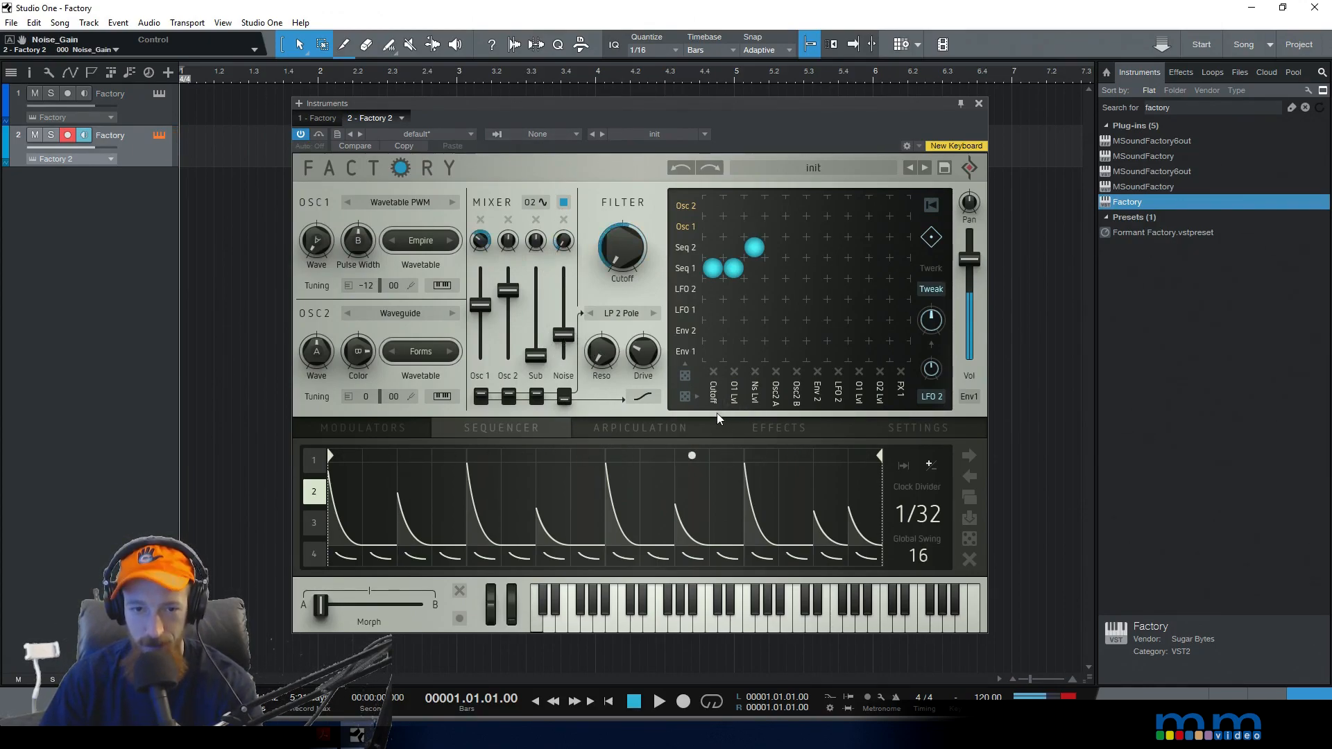
Load Shimmer into the third effect slot, switch it on and keep its Mix slightly below the middle
click(803, 427)
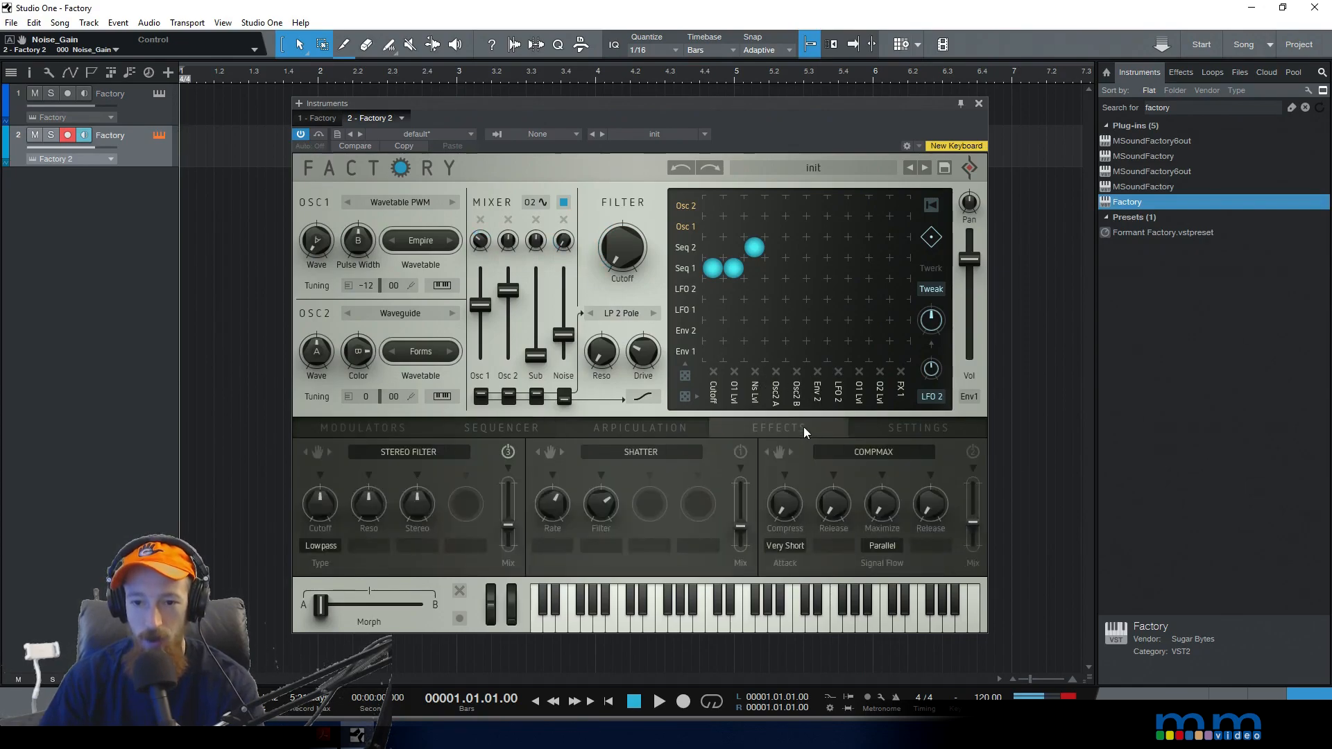
click(864, 455)
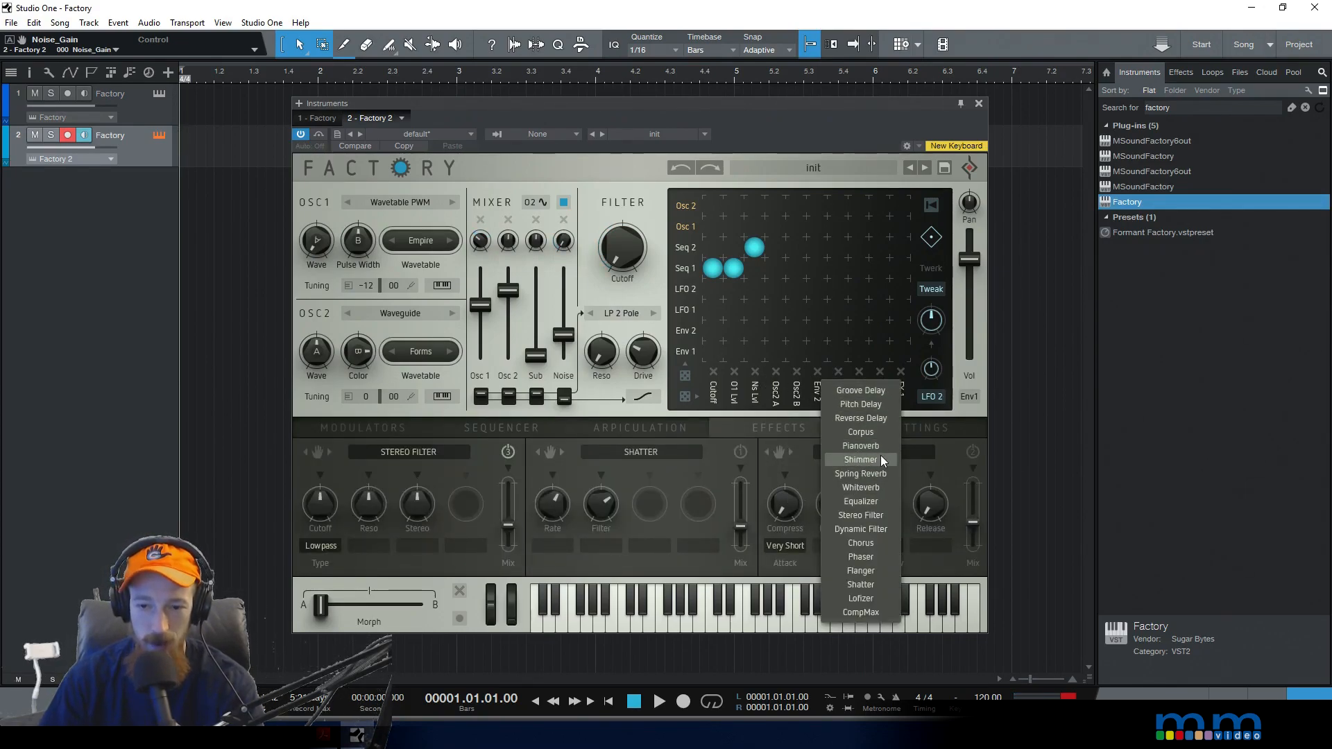
click(882, 459)
drag(972, 538, 972, 524)
click(974, 464)
click(972, 453)
drag(975, 528, 974, 537)
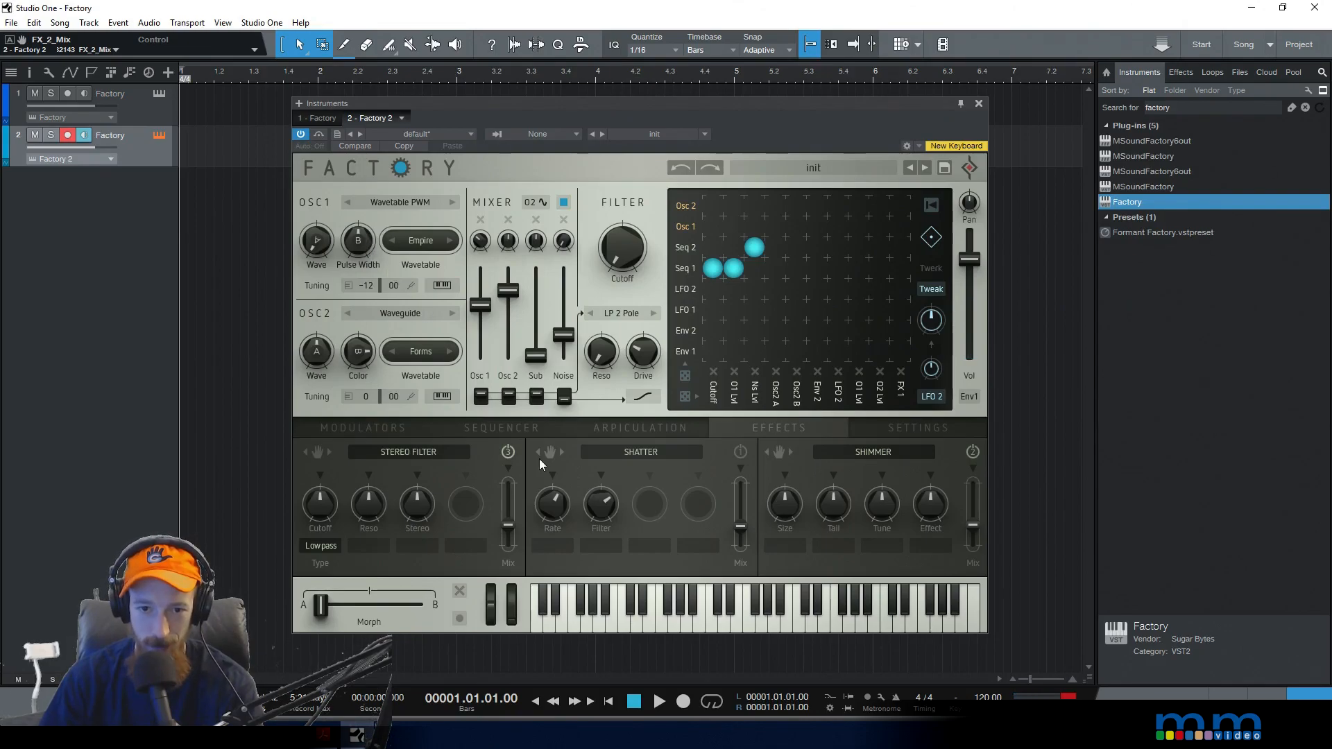
Raise the Shimmer effect's Tail amount
mouse_move(738, 110)
mouse_down()
mouse_move(753, 102)
mouse_move(736, 87)
mouse_up()
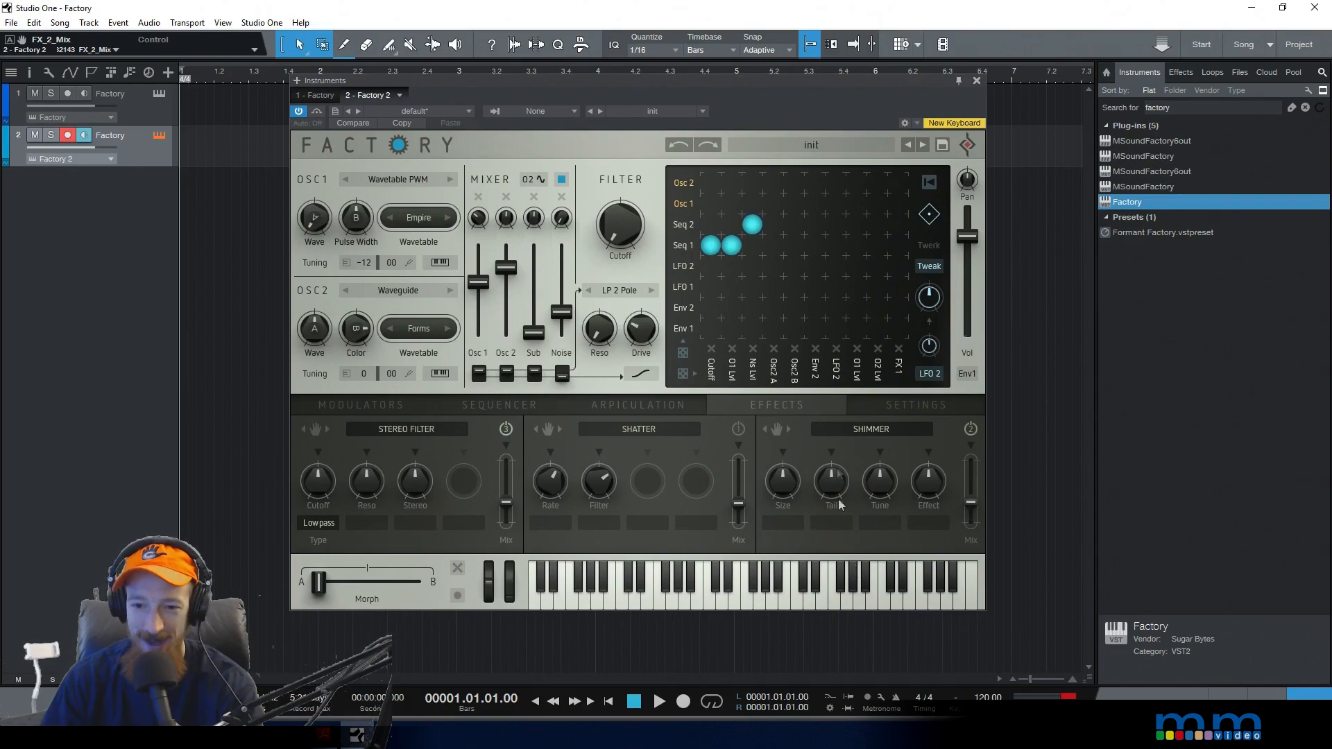
click(881, 427)
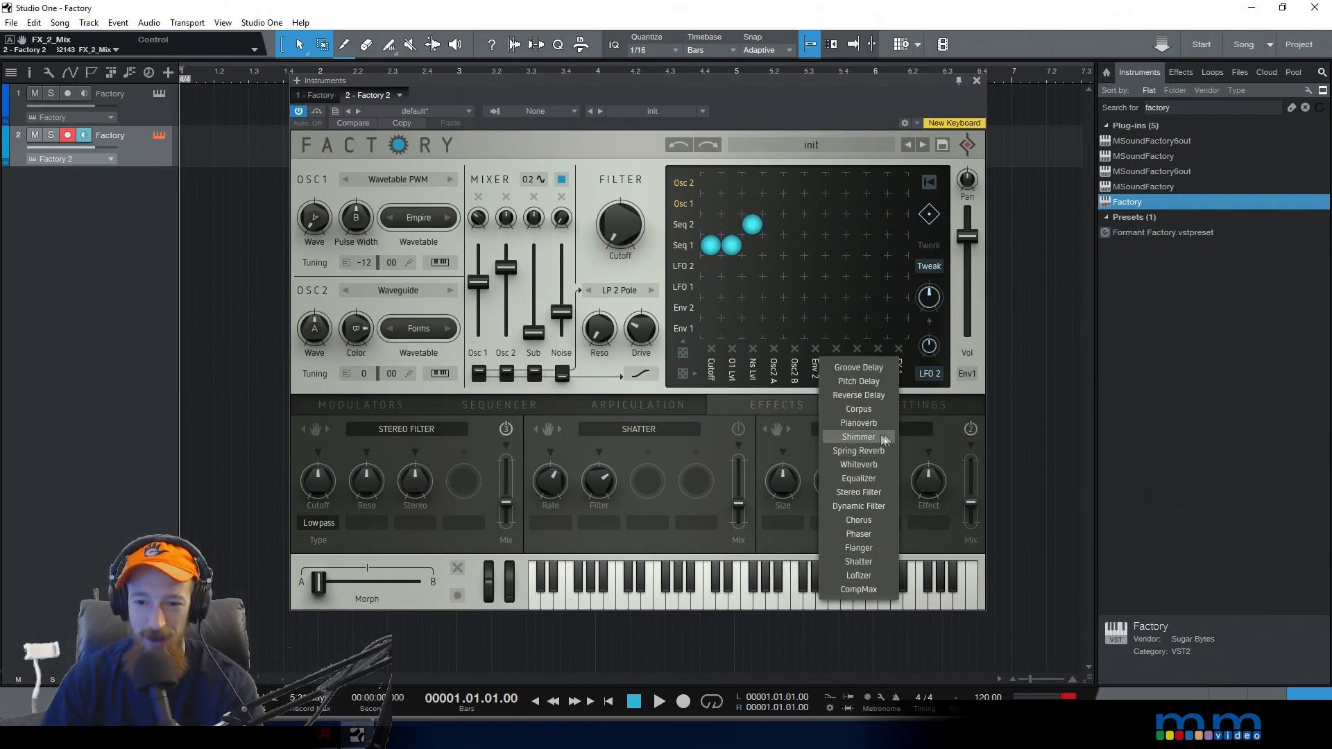
click(945, 431)
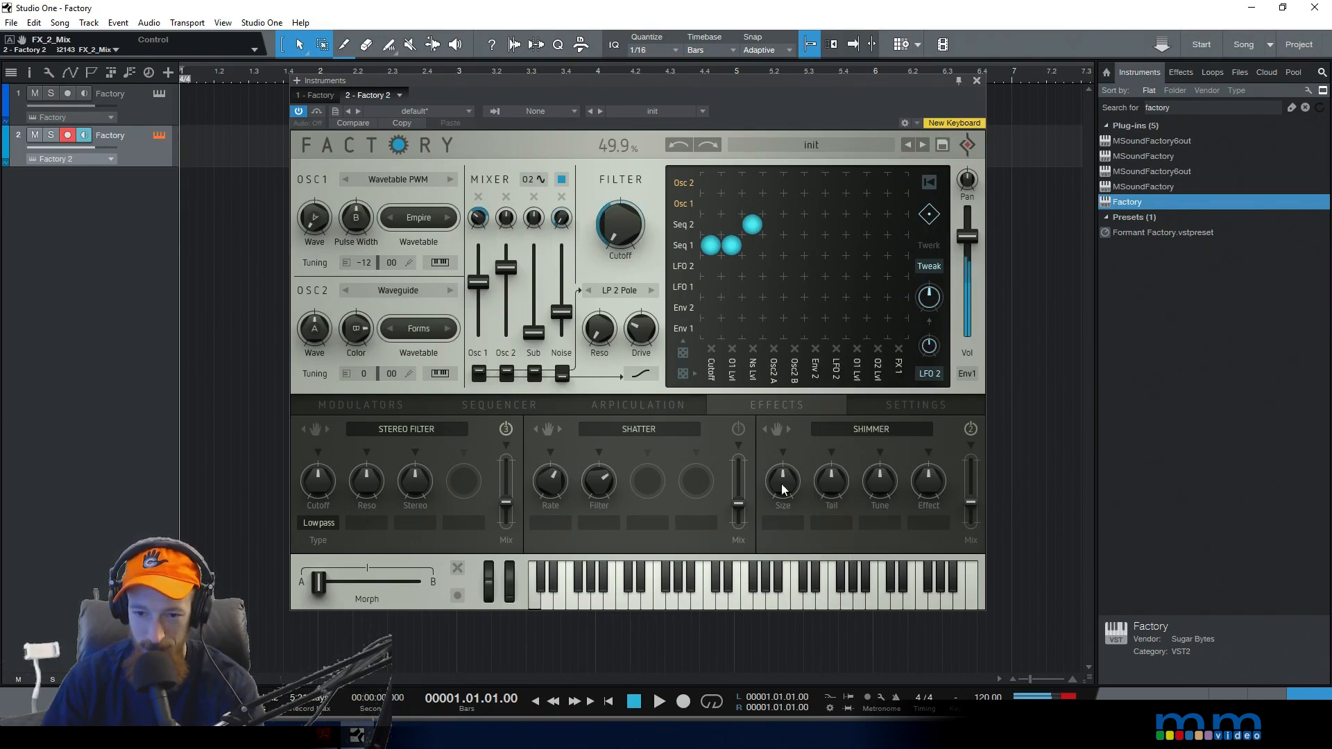
drag(830, 489, 839, 457)
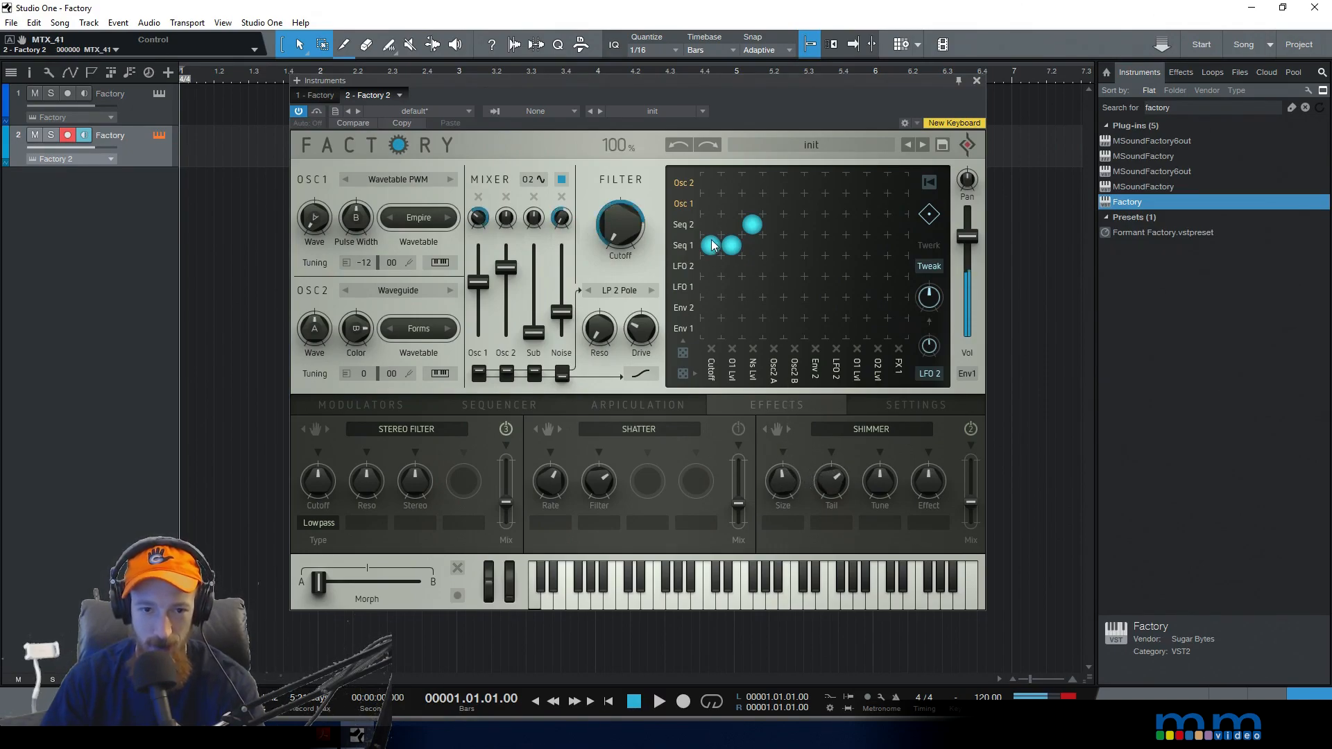
Lower the filter cutoff slightly and readjust oscillator 1's Wave and Pulse Width
mouse_move(619, 224)
mouse_down()
mouse_move(618, 205)
mouse_move(617, 244)
mouse_up()
drag(314, 218, 356, 227)
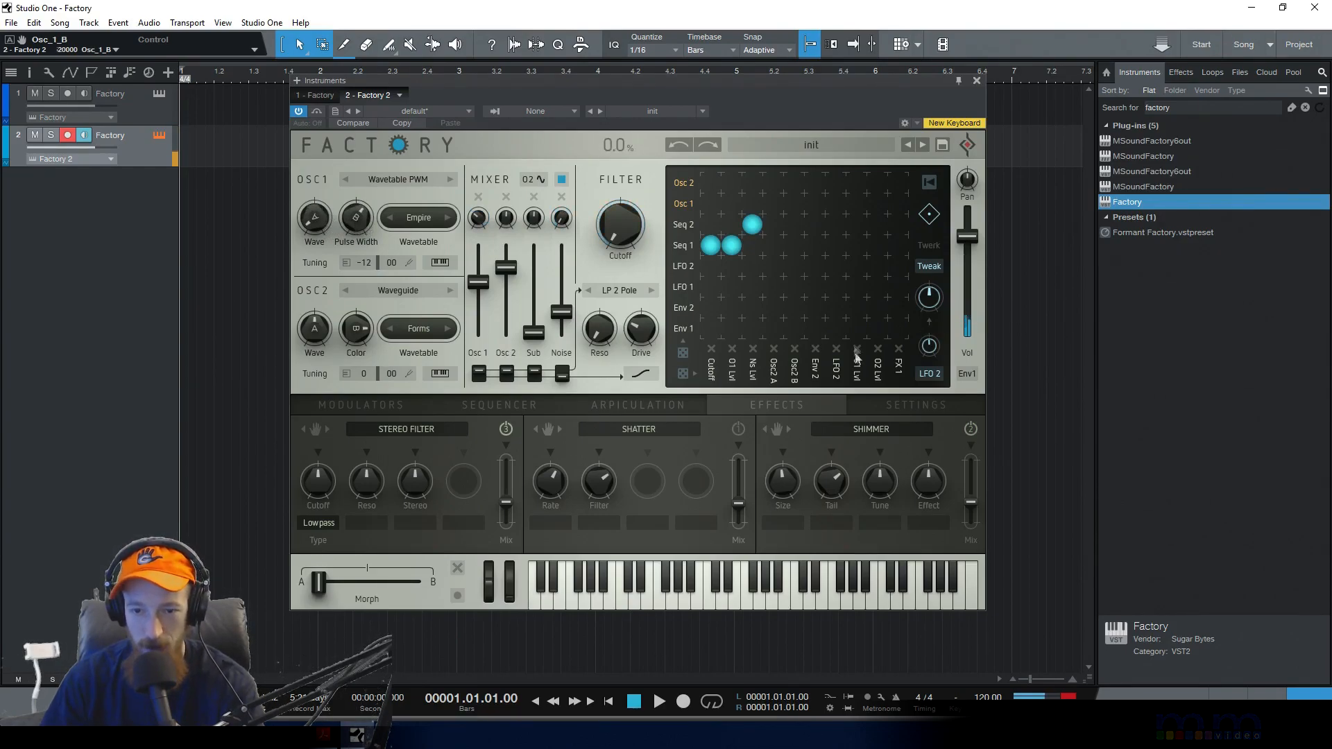
Set the fourth and fifth matrix targets to Osc 1 A and Osc 1 B, routing LFO 2 positively to the first and negatively to the second
mouse_move(307, 232)
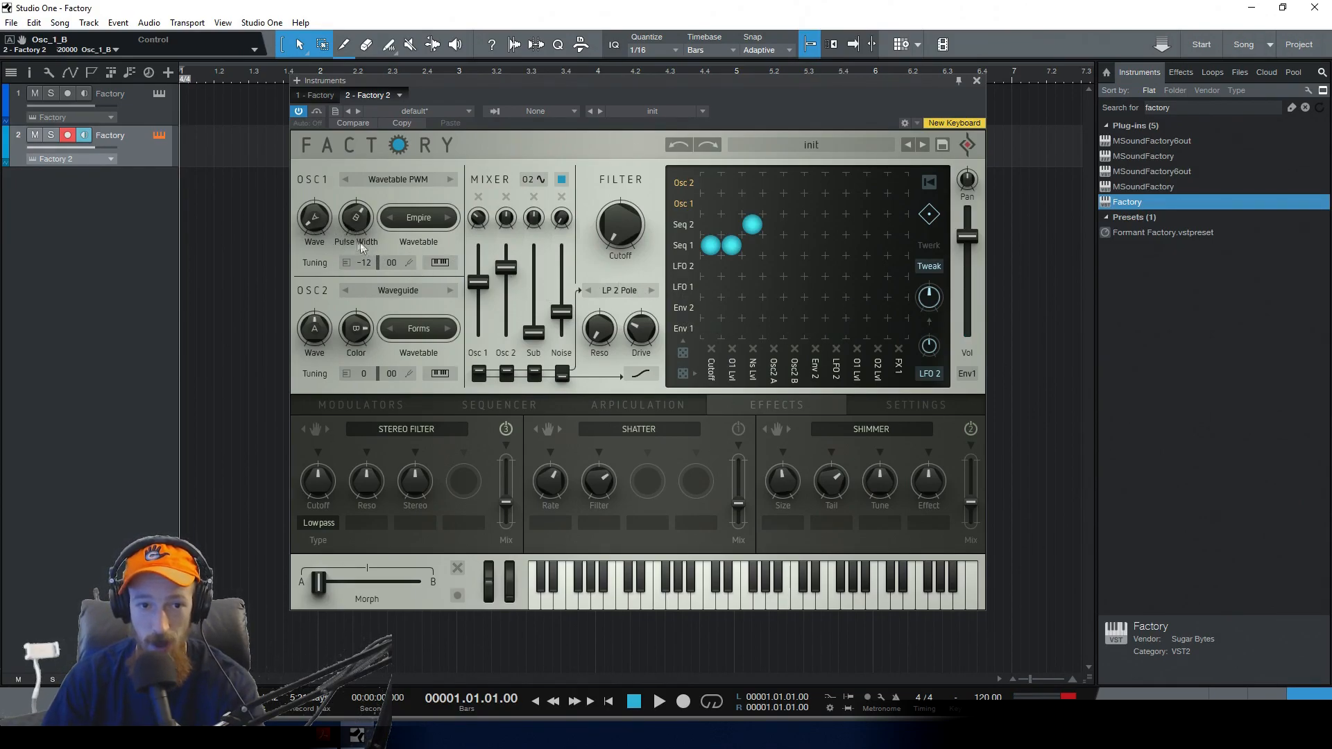
click(778, 373)
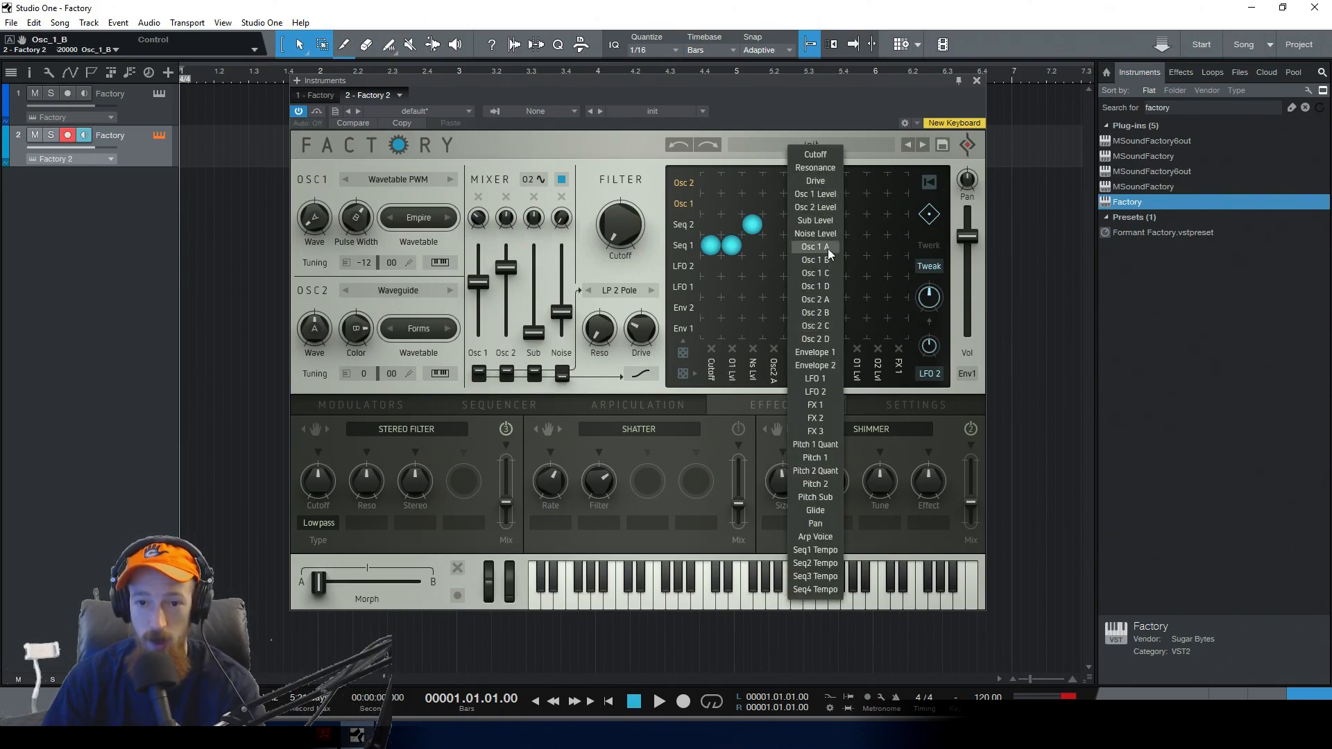
click(826, 247)
click(796, 371)
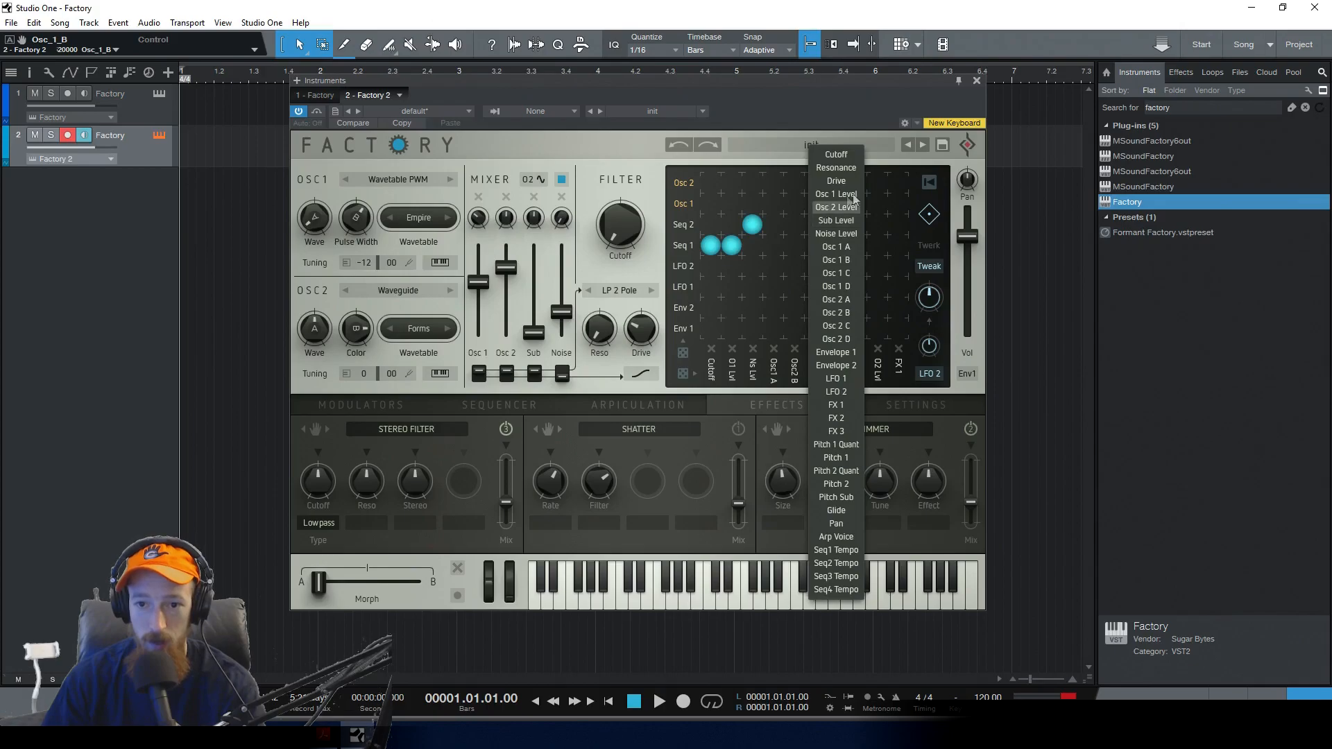
click(851, 260)
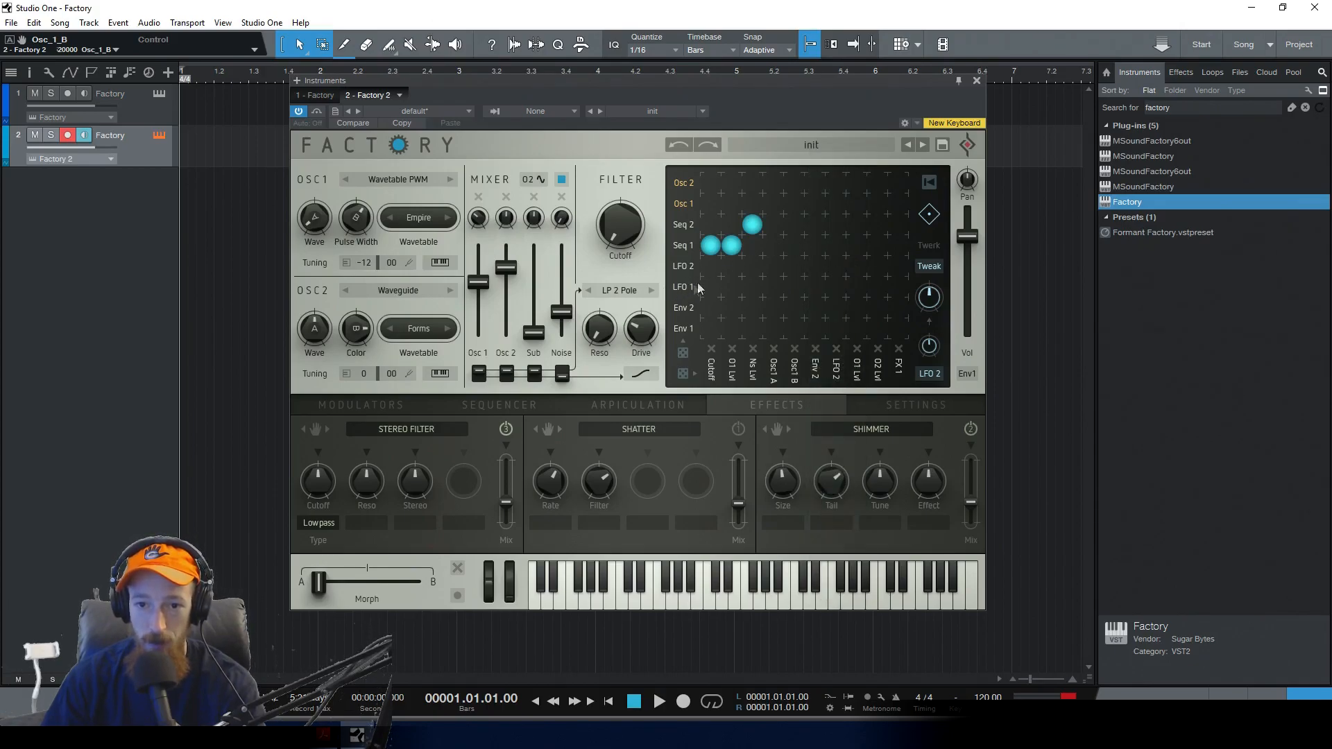
mouse_move(776, 262)
mouse_down()
mouse_move(776, 243)
mouse_move(803, 268)
mouse_move(795, 276)
mouse_up()
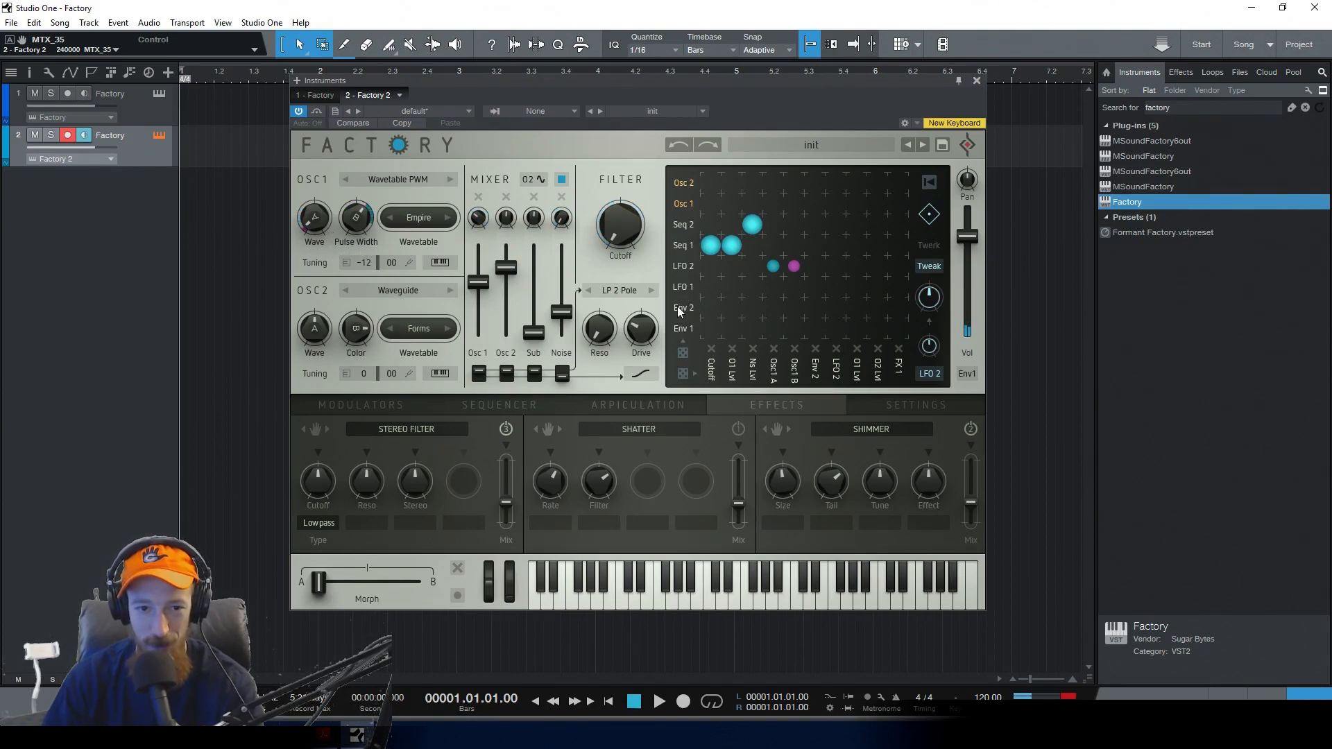
Replace the Env 2 source in the modulation matrix with Seq 3
click(406, 293)
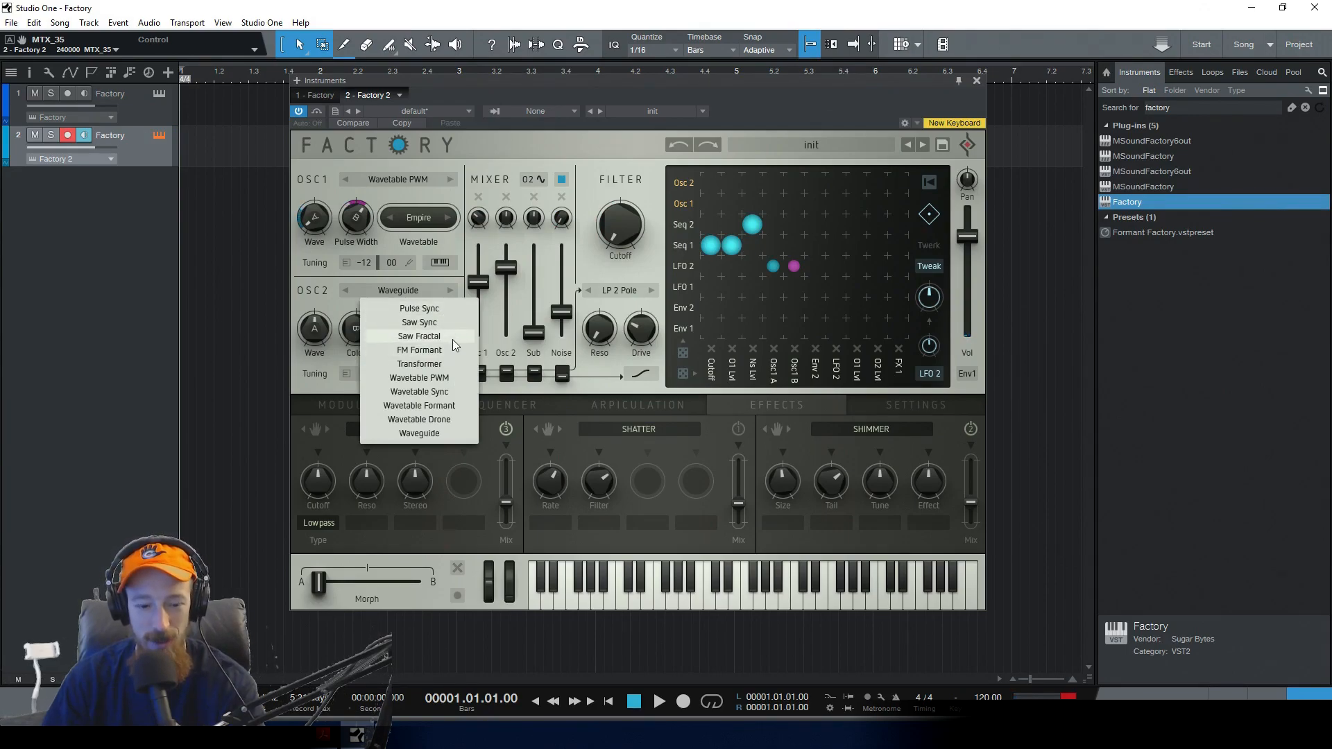
click(311, 290)
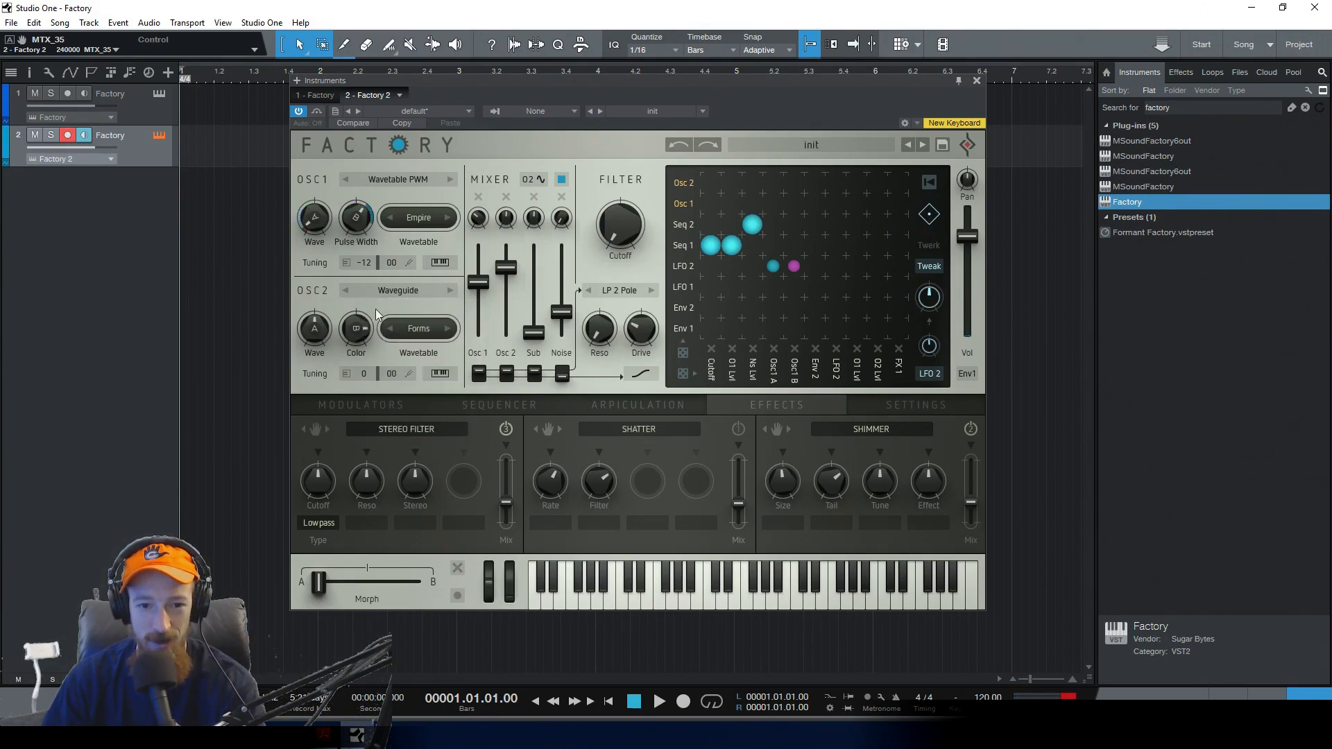
click(684, 309)
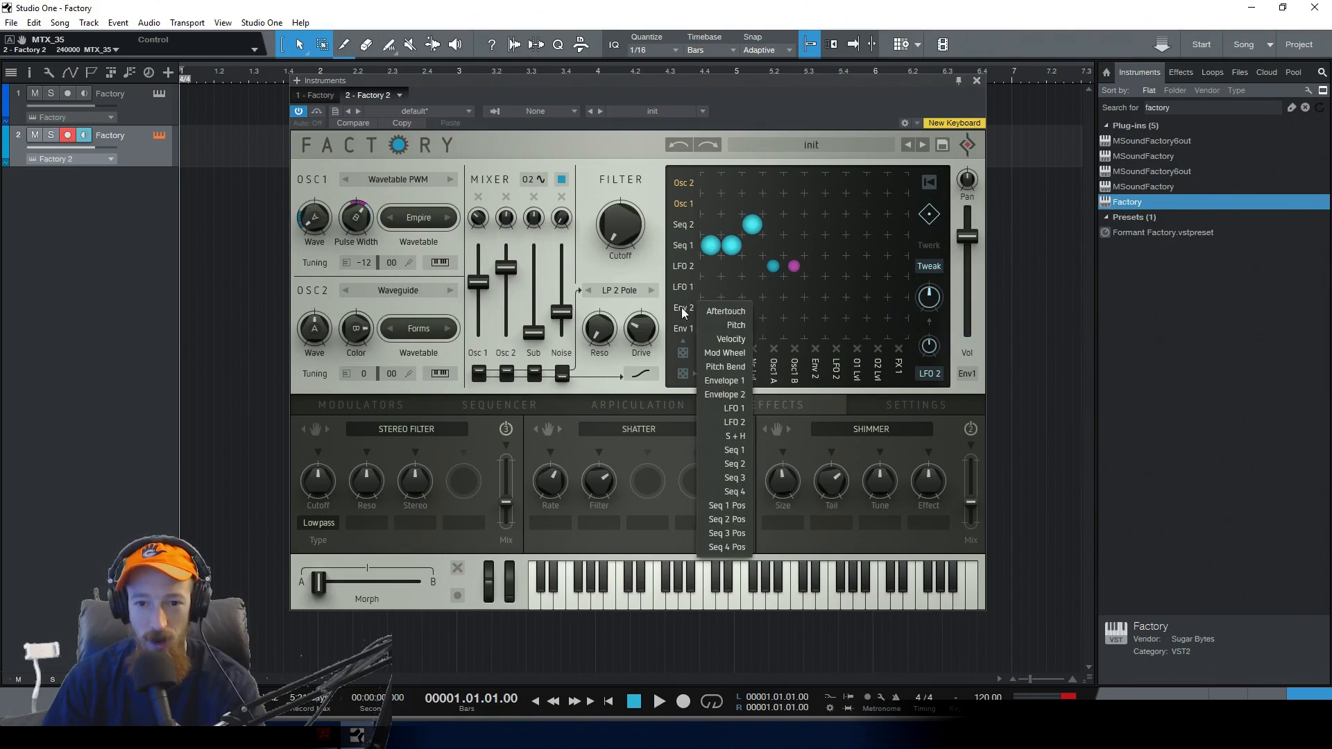
click(735, 477)
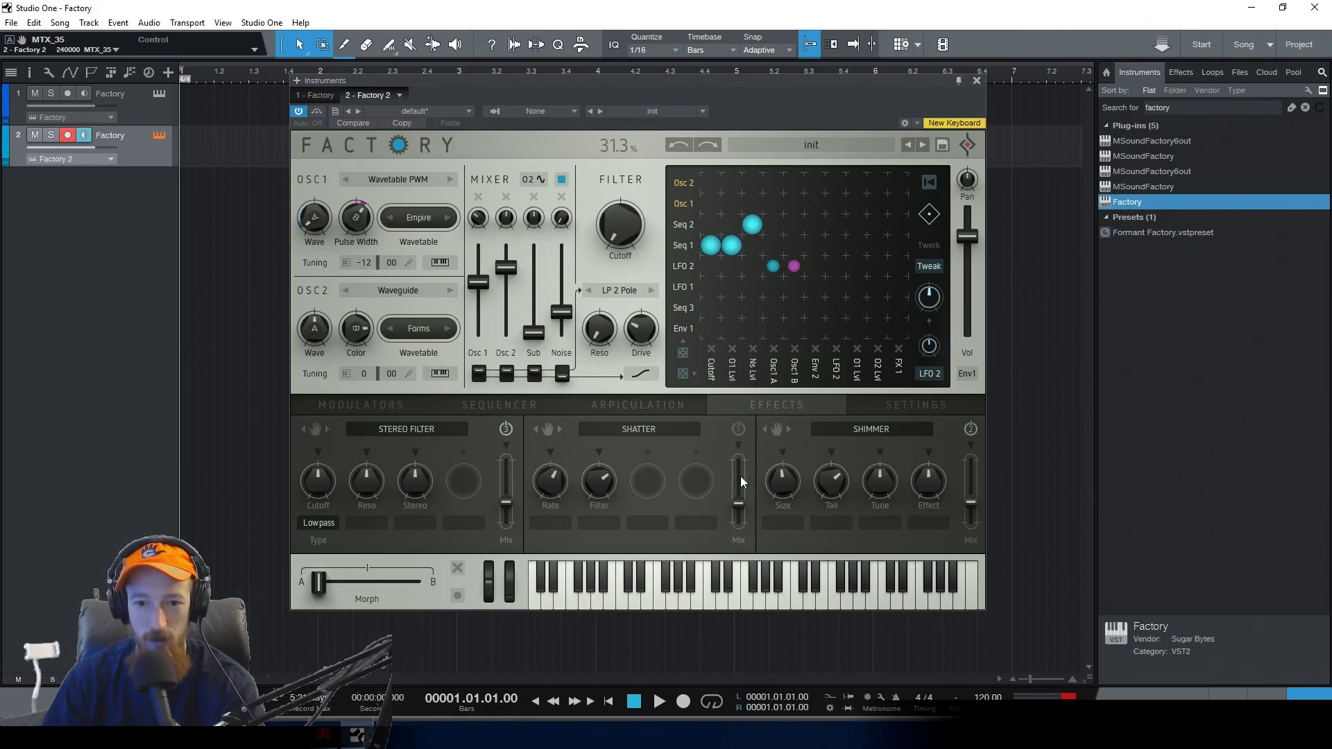
Shorten sequencer 3's loop to four steps and give its first step a steep decaying curve at full level
click(361, 411)
click(479, 405)
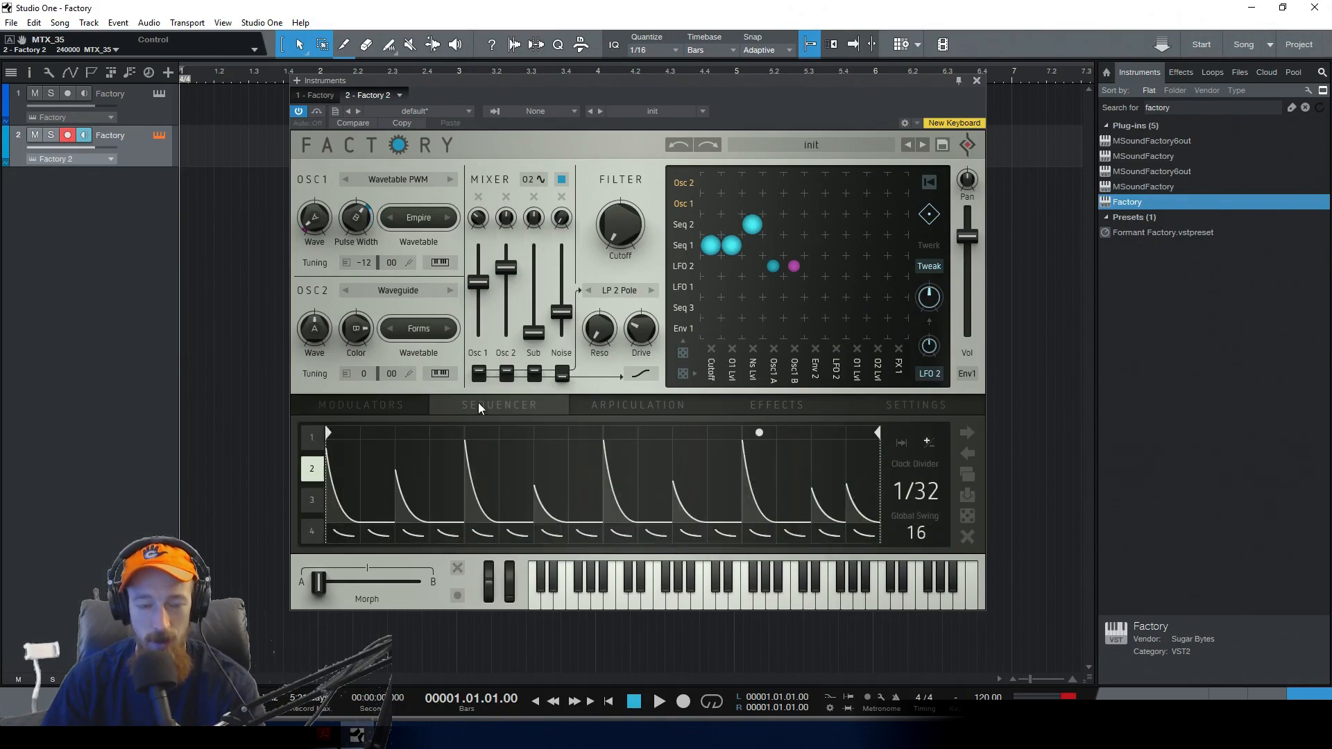
click(312, 500)
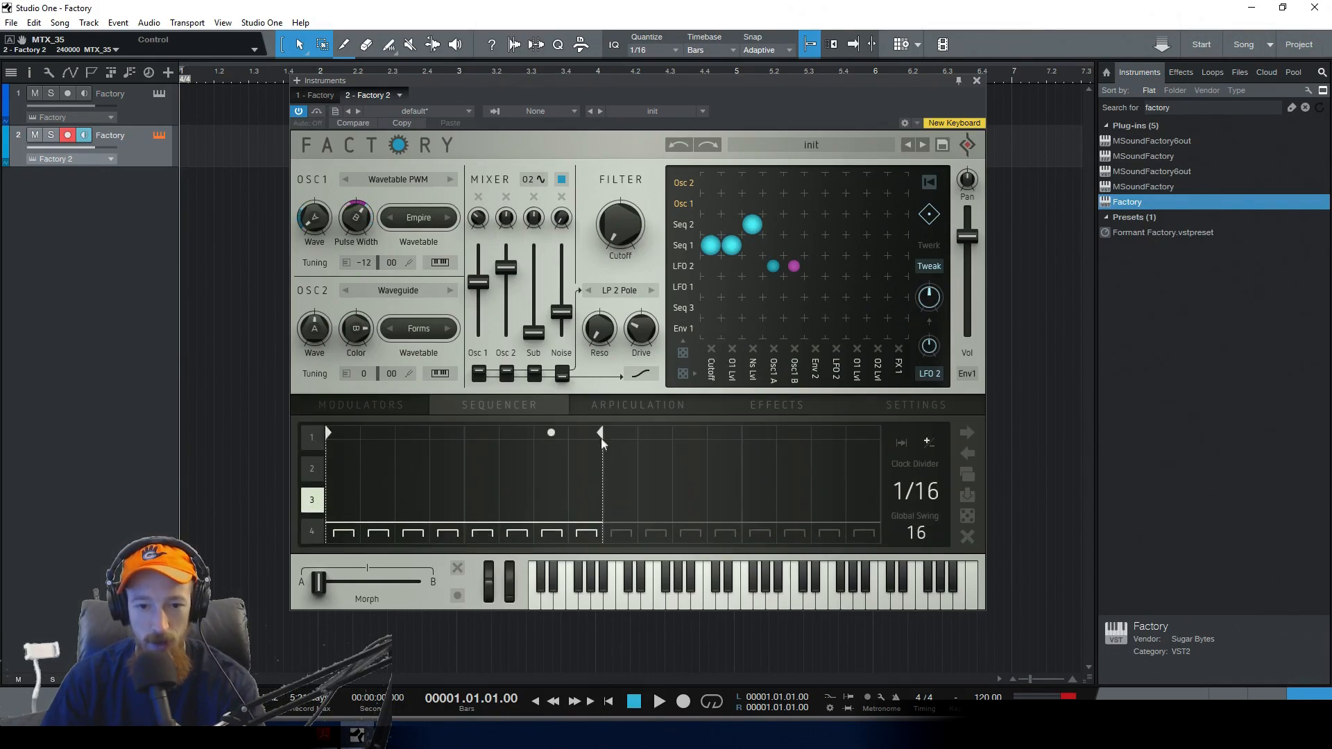
drag(569, 435, 455, 442)
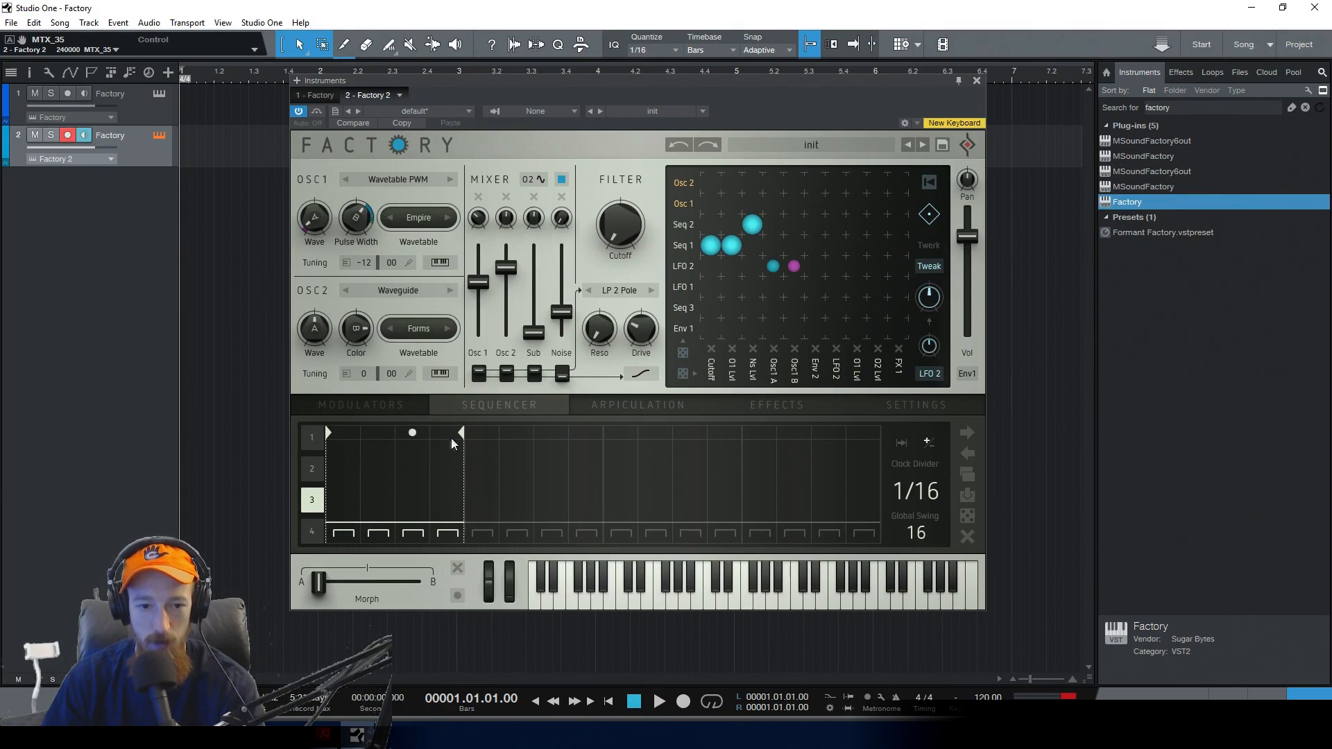
click(347, 536)
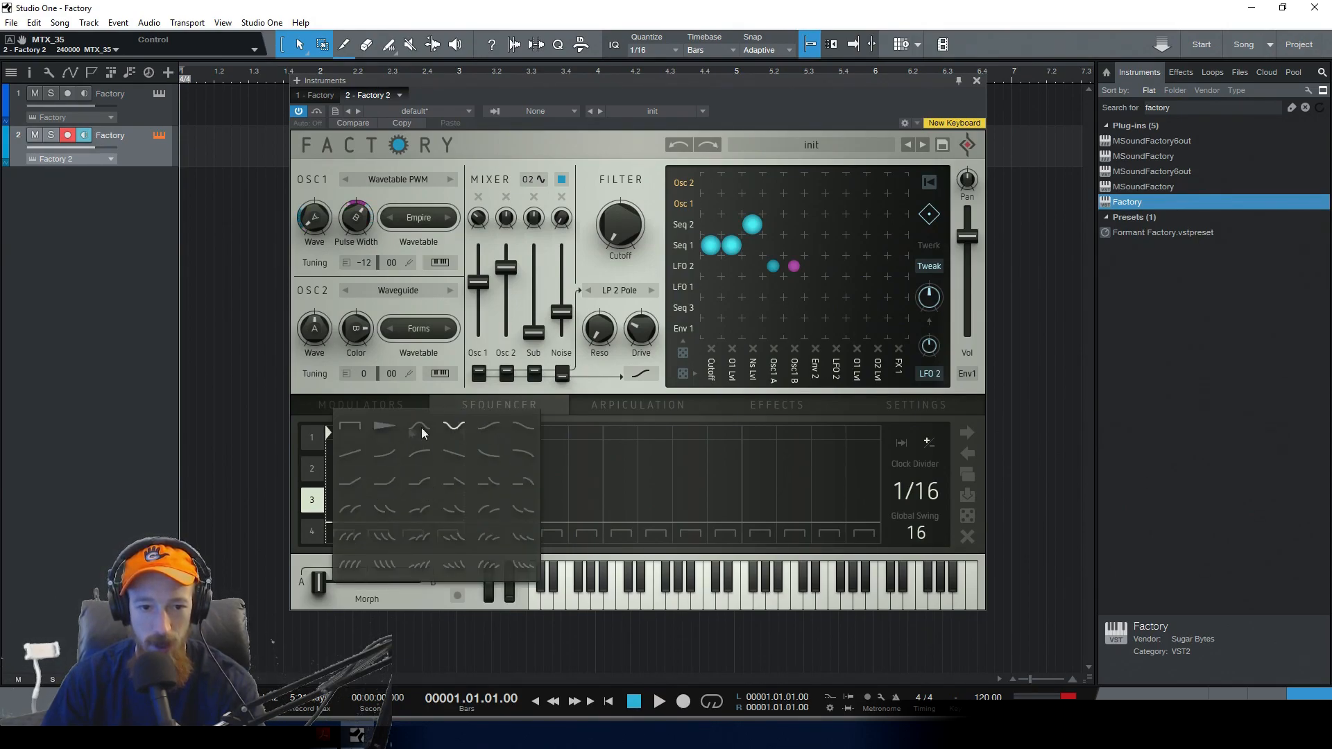
click(340, 507)
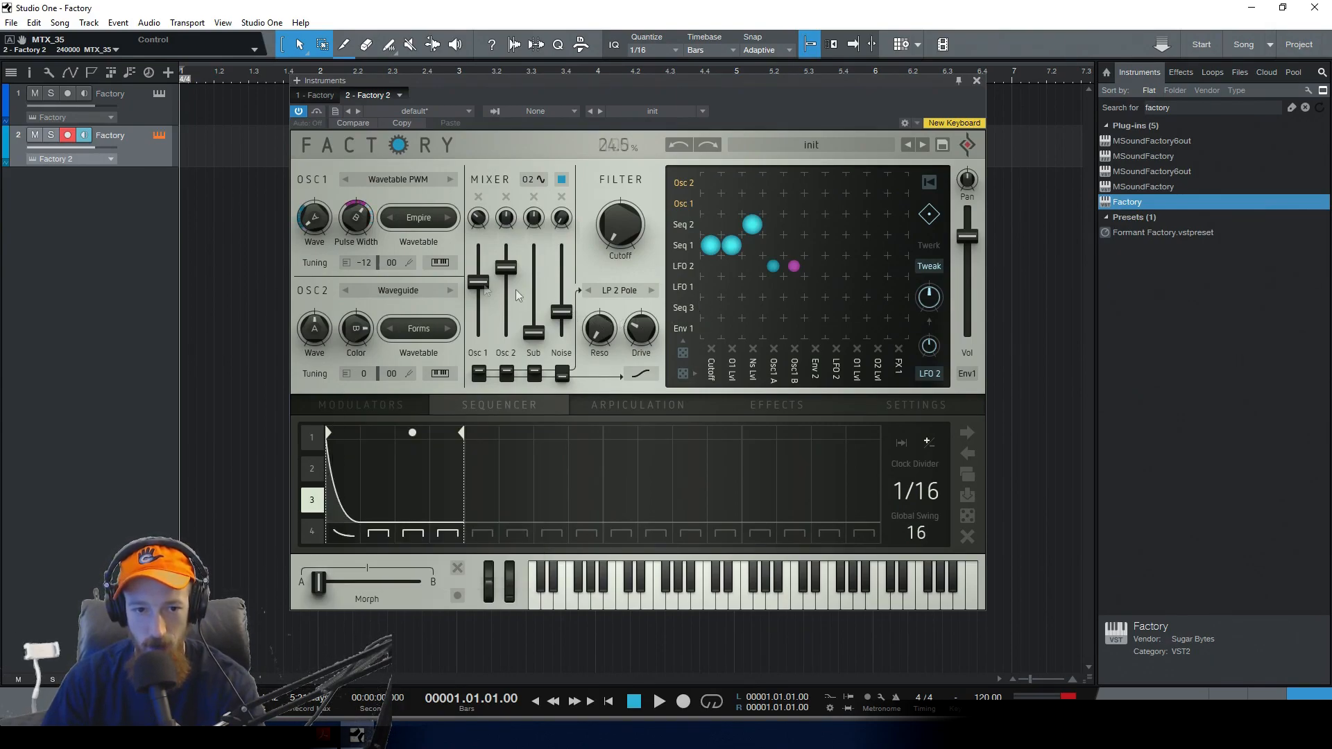
Switch oscillator 2's type to Pulse Sync
click(422, 293)
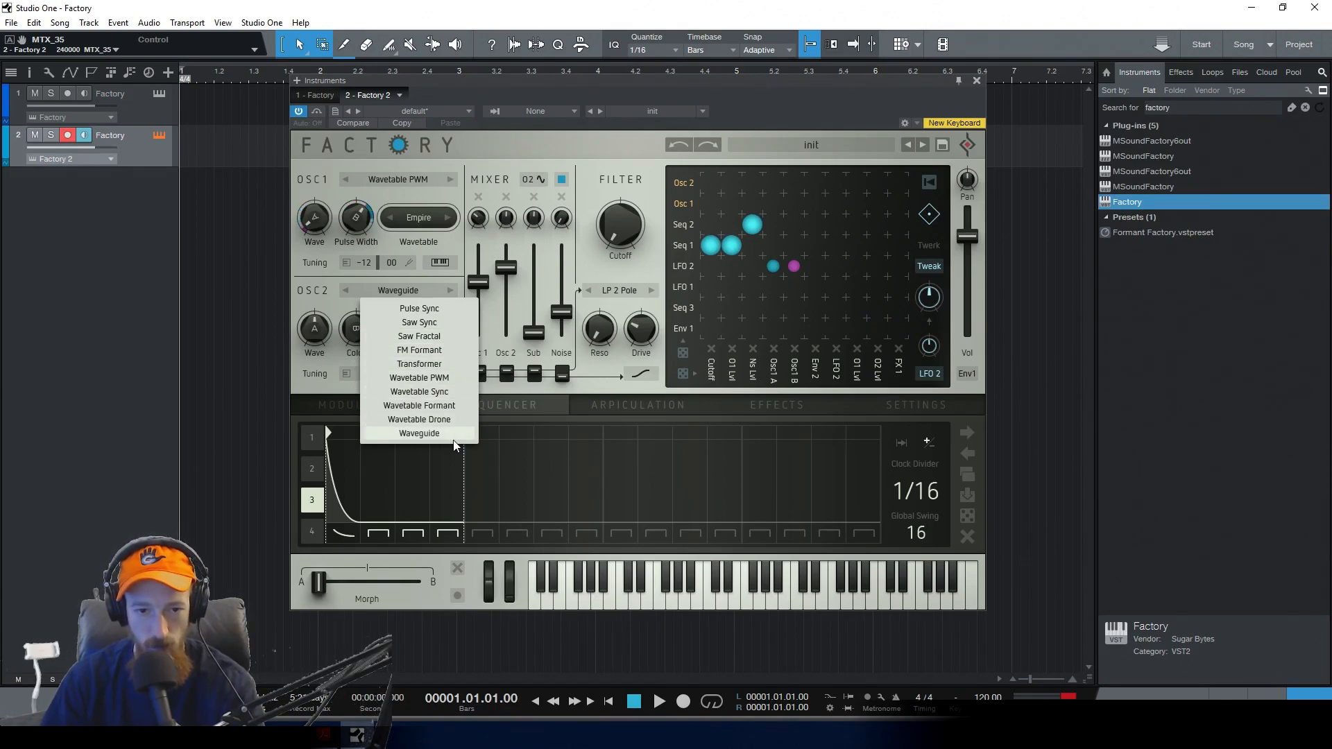
click(420, 308)
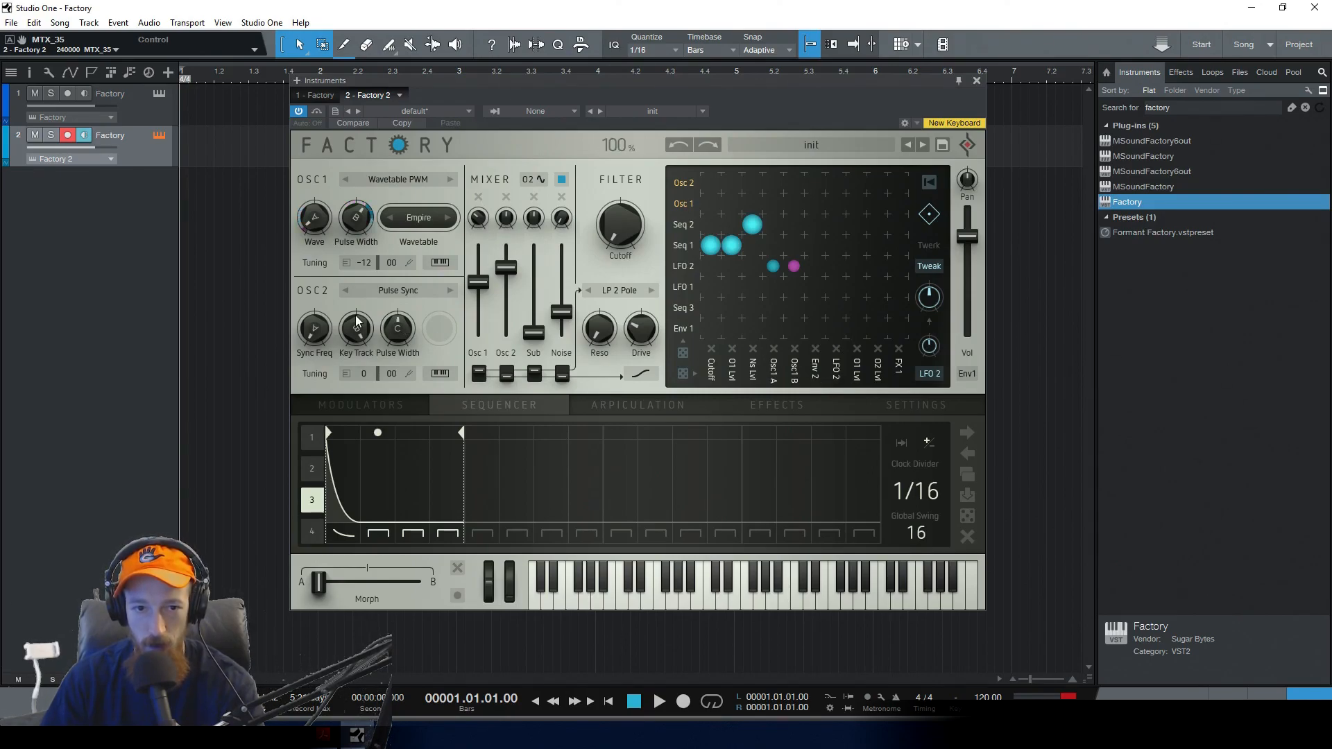
Set the sixth matrix target to Osc 2 Level and route Seq 3 to it at full positive amount
click(816, 368)
click(879, 207)
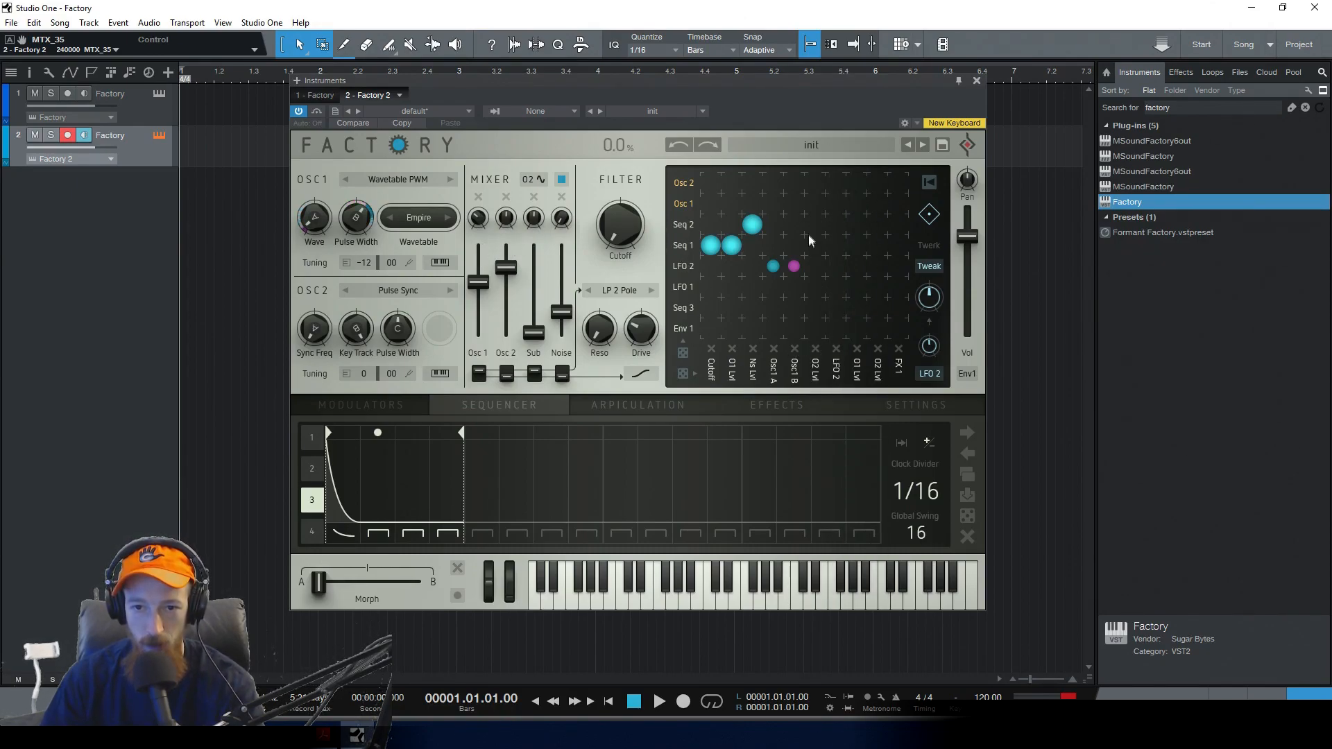
mouse_move(815, 186)
mouse_down()
mouse_move(813, 218)
mouse_move(814, 189)
mouse_up()
double_click(815, 189)
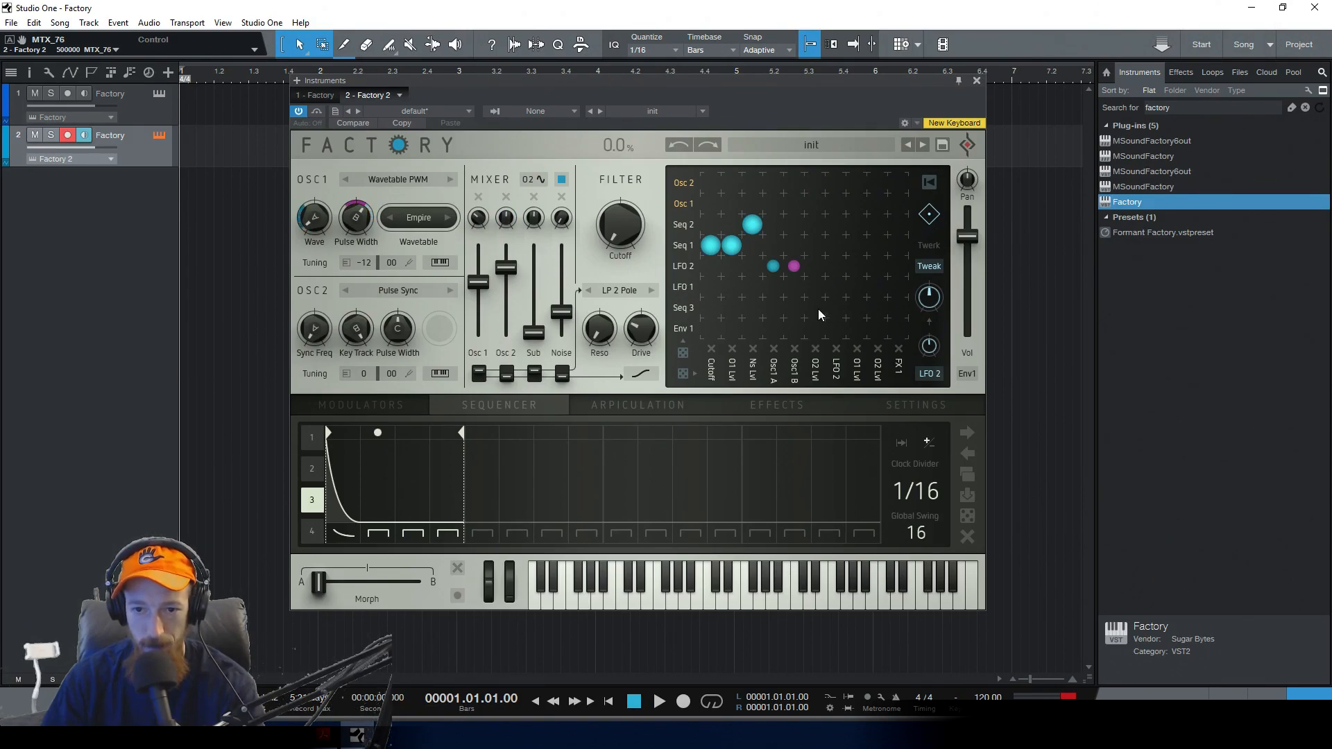
mouse_move(816, 310)
mouse_down()
mouse_move(816, 354)
mouse_move(817, 317)
mouse_up()
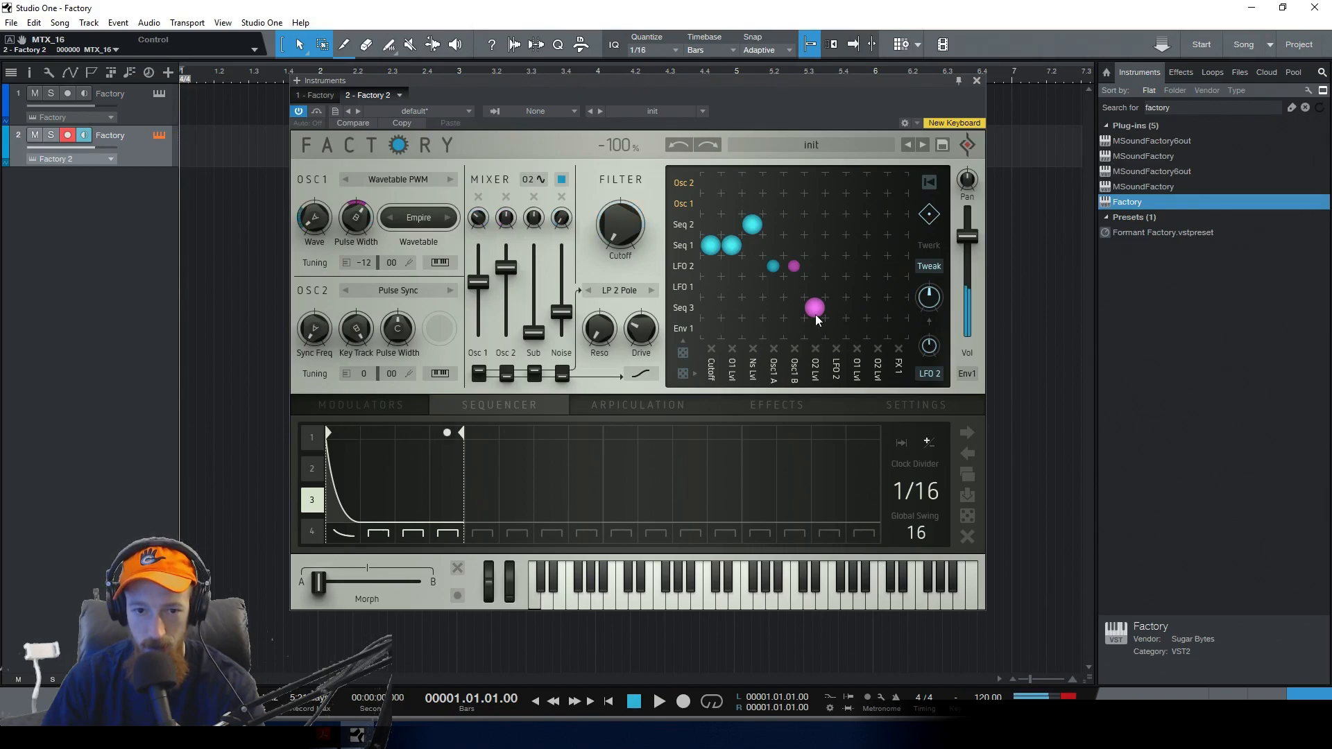
drag(815, 311, 833, 13)
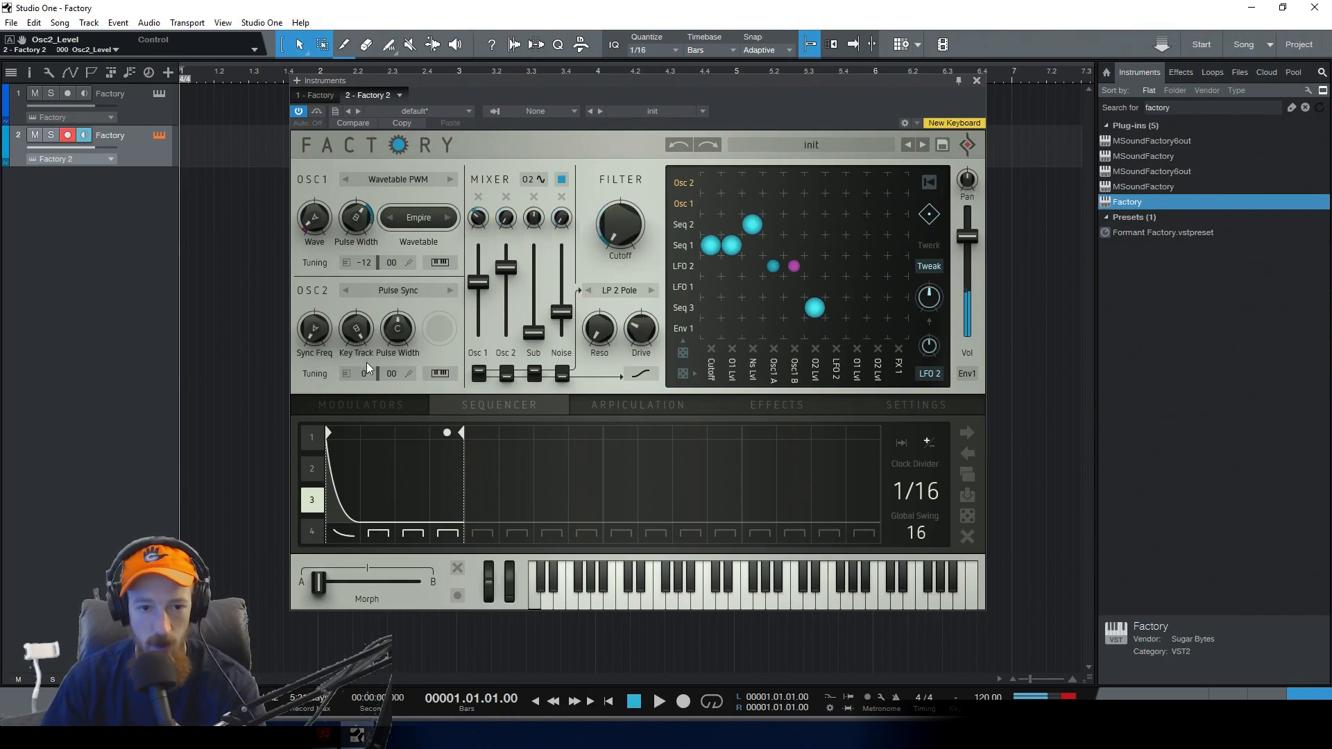
Set the seventh matrix target to Pitch 2 and route Seq 3 to it at full positive amount
drag(363, 373, 361, 431)
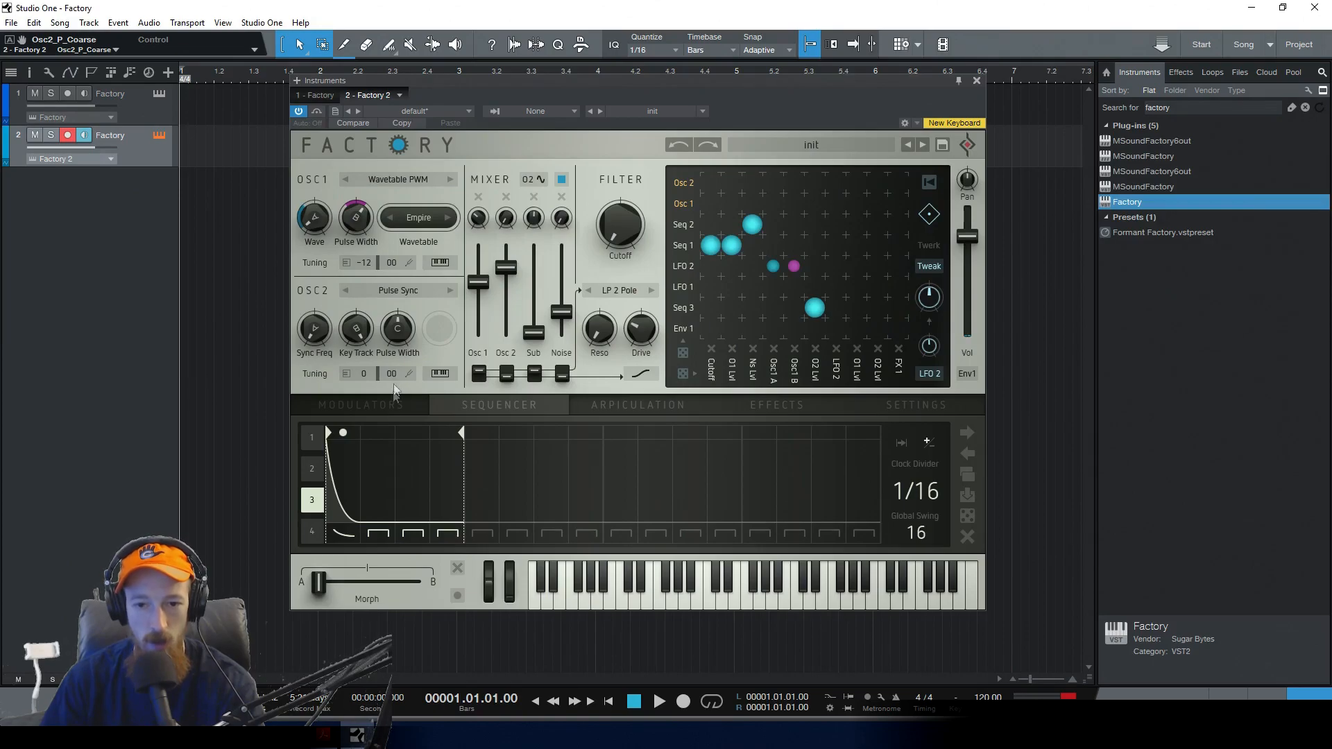
click(839, 367)
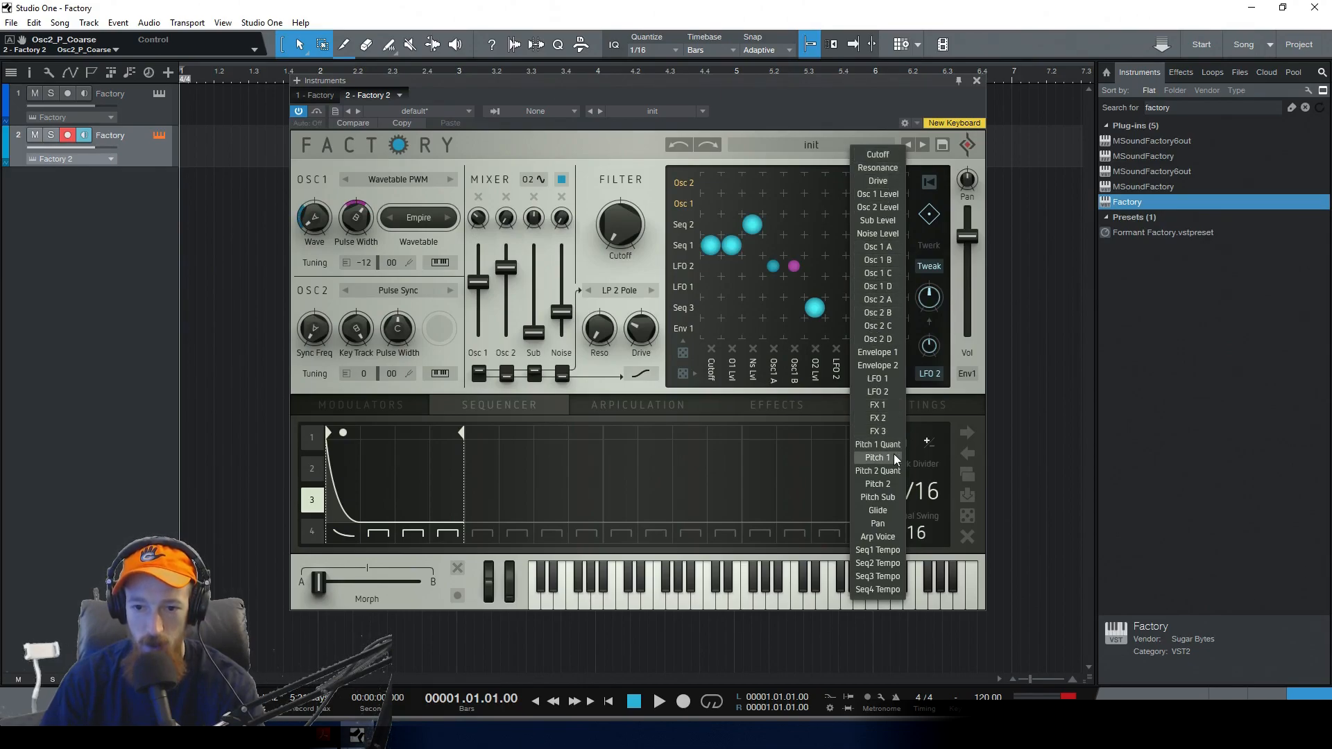
click(893, 485)
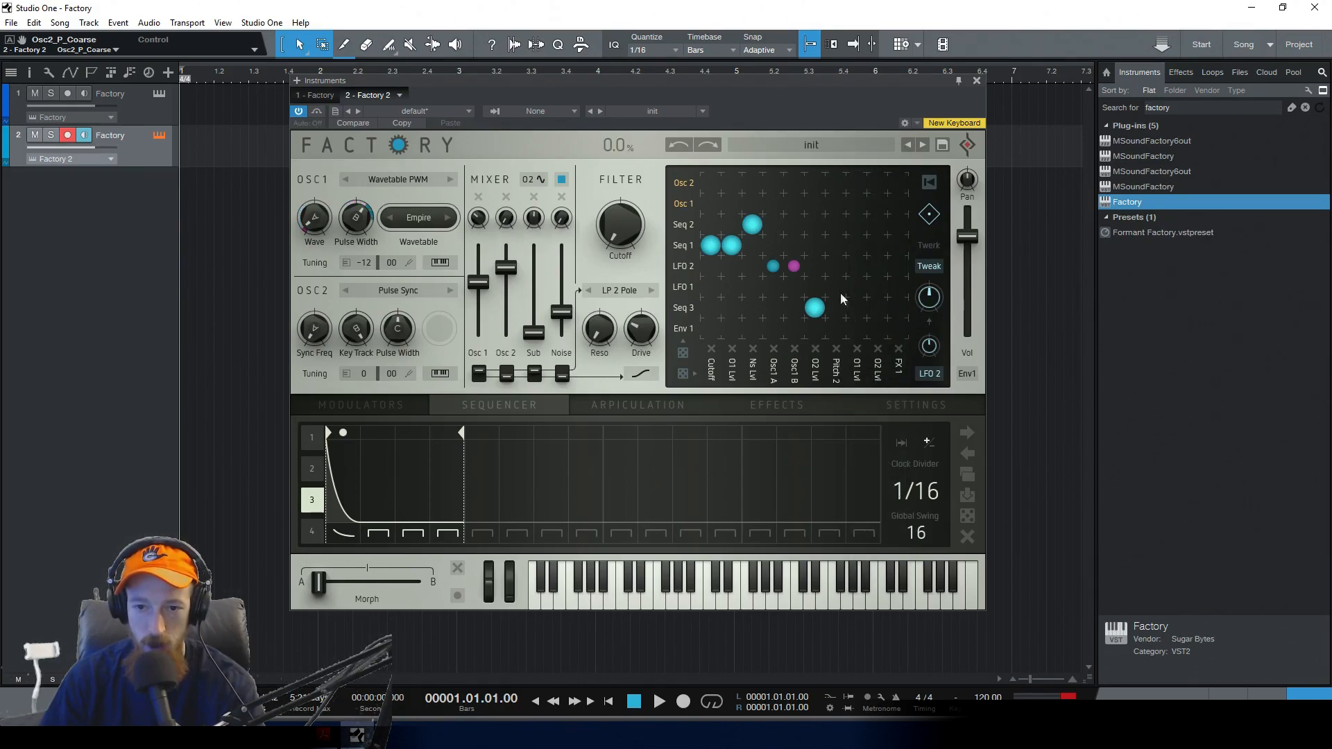
click(837, 309)
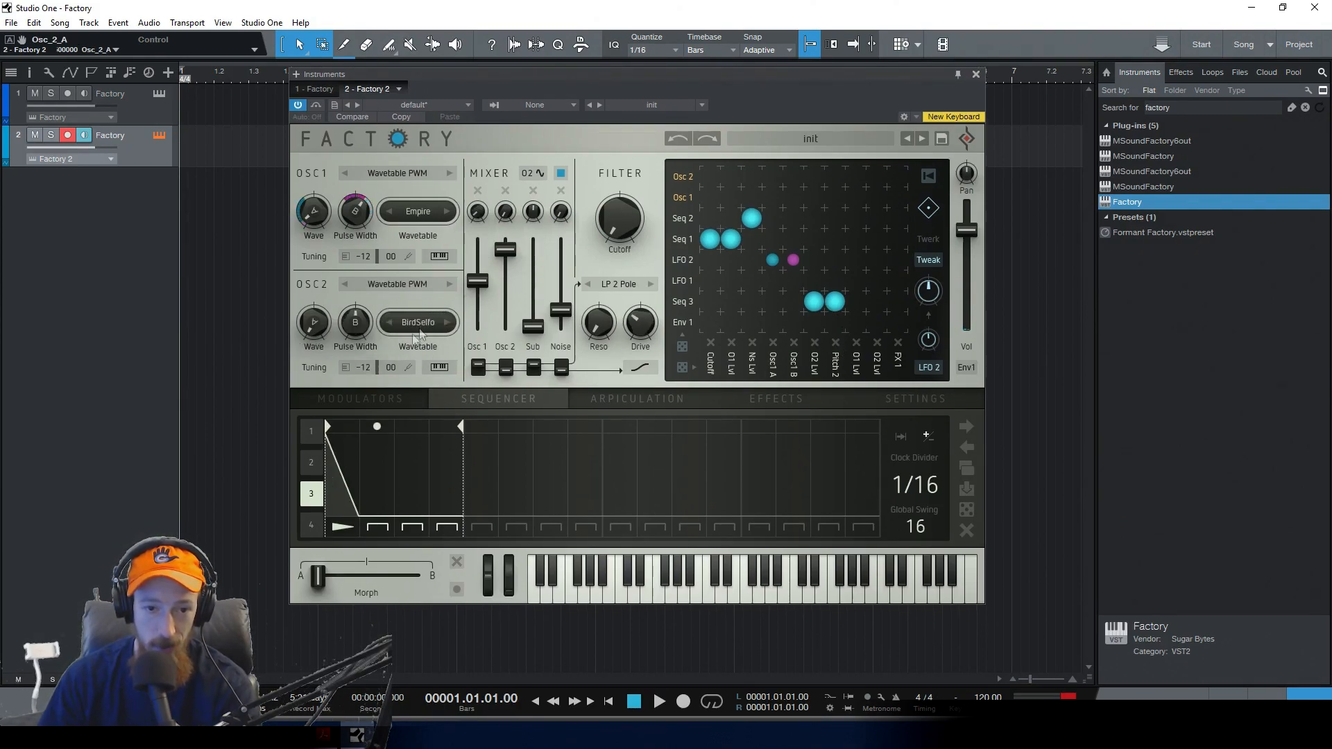
click(416, 323)
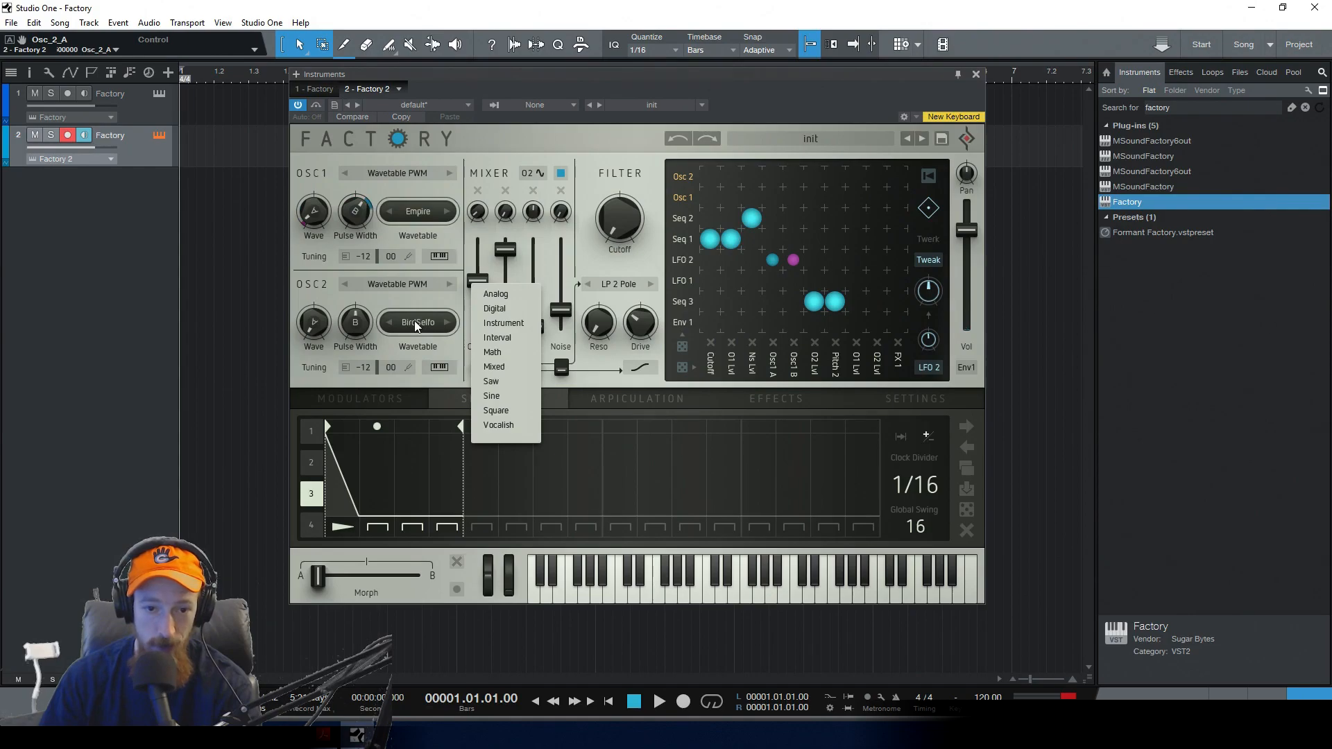
mouse_move(506, 396)
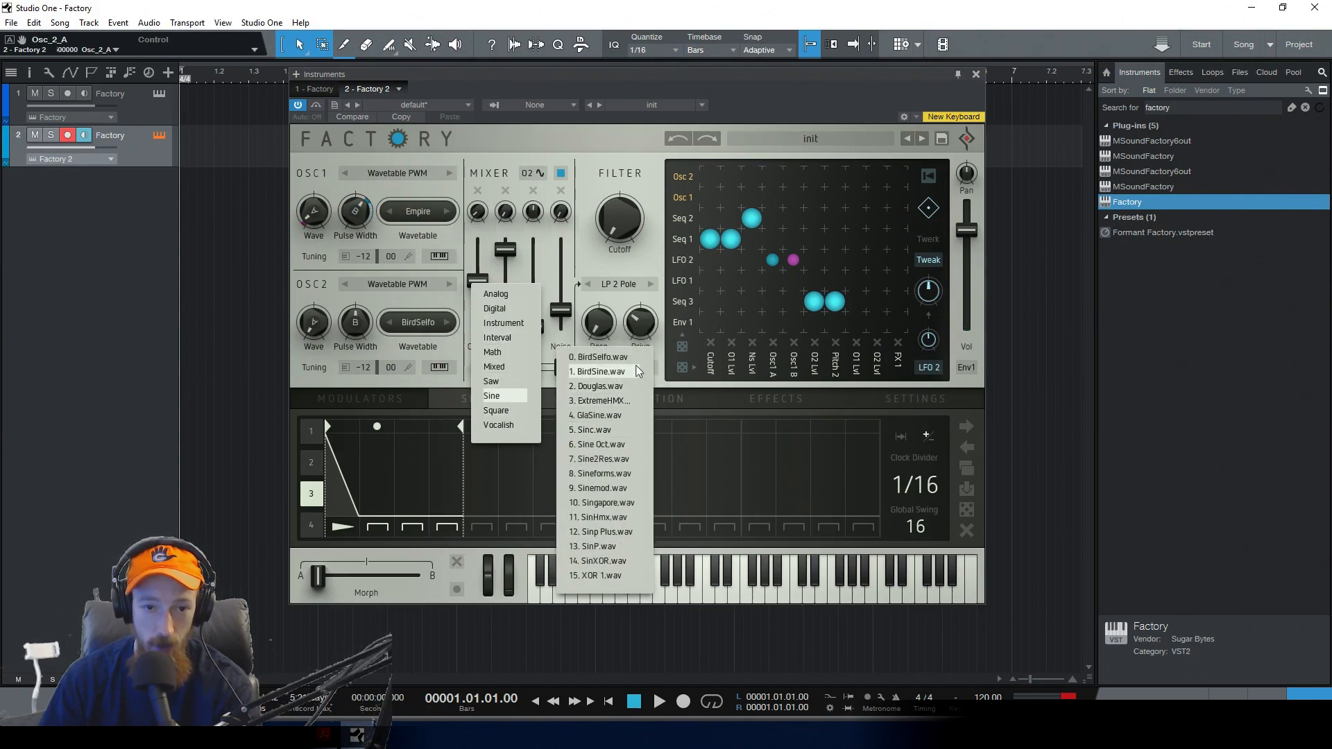
click(384, 294)
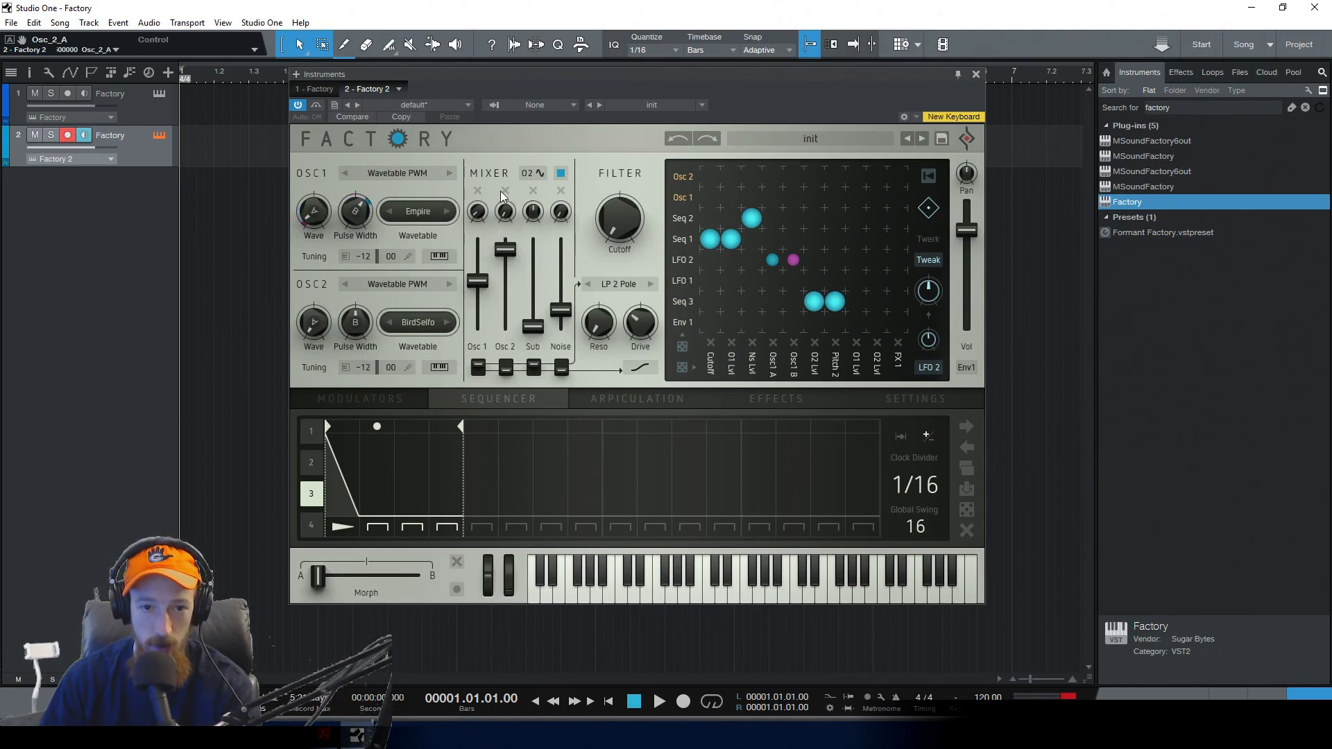
Mute Osc 1, Sub and Noise in the mixer and try oscillator 2's coarse tuning, leaving it at -12
click(477, 190)
click(533, 190)
click(560, 190)
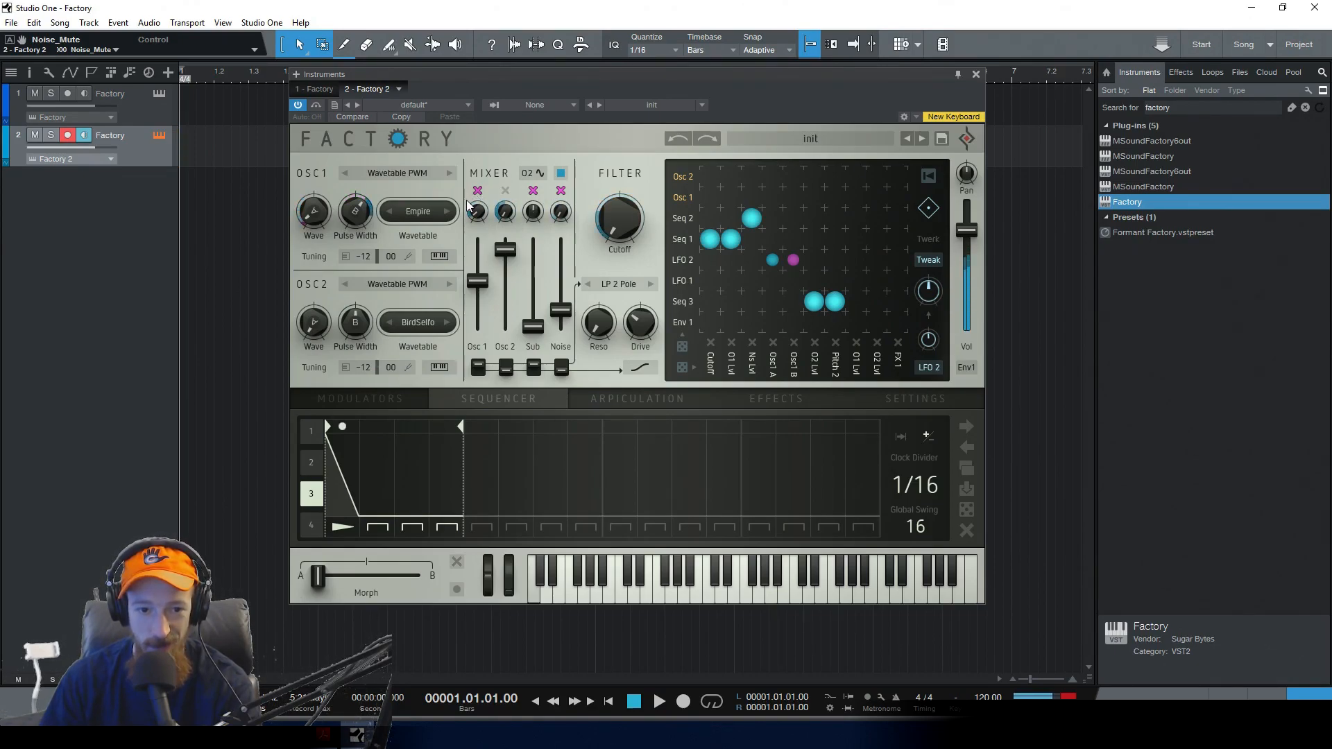
drag(365, 368, 367, 348)
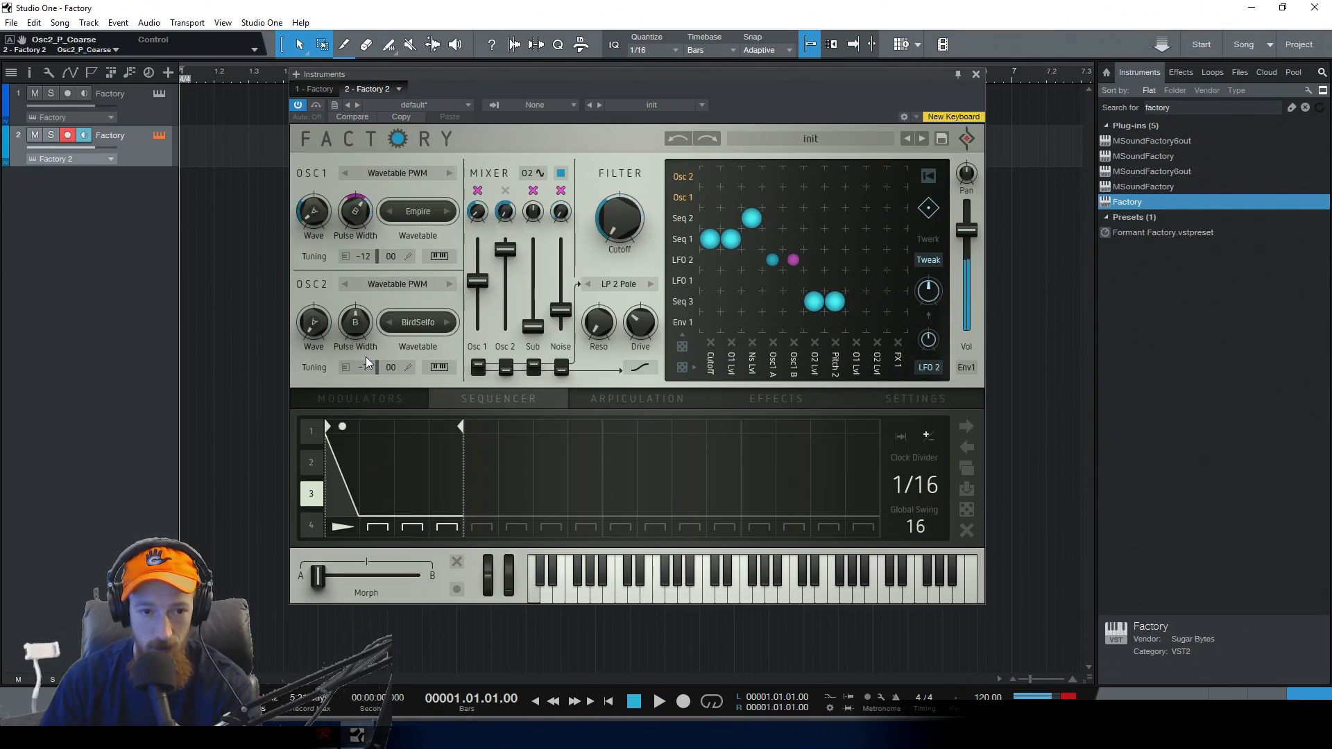
drag(366, 362, 365, 368)
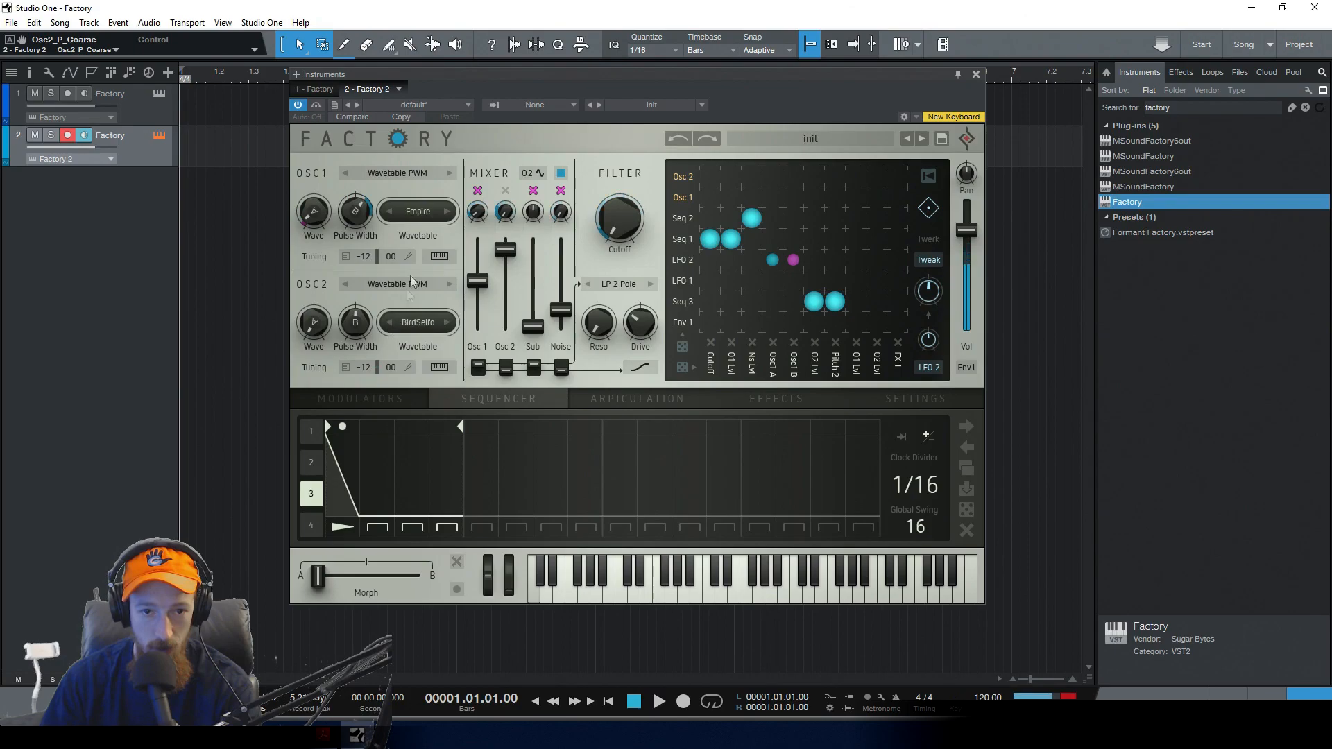
Unmute Osc 1 and Noise in the mixer
click(478, 191)
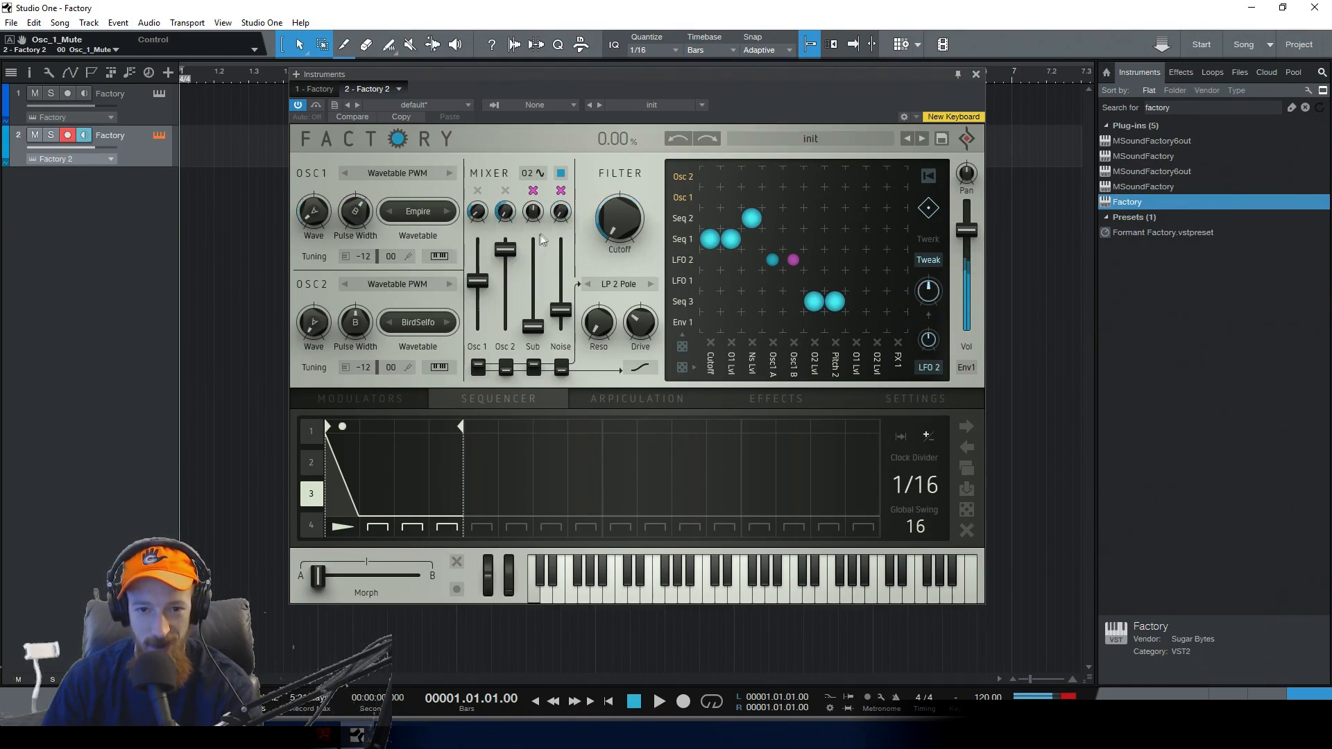
click(563, 192)
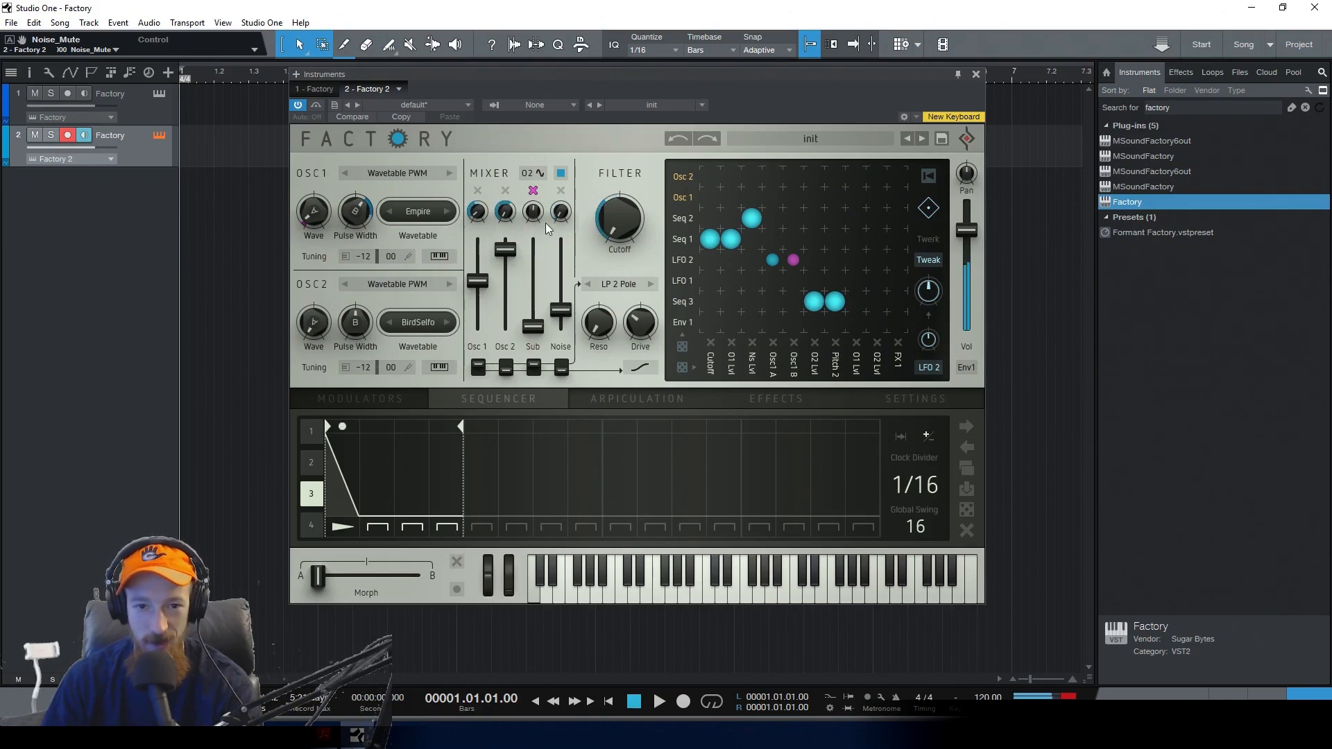
Set the noise level to 22% and the filter cutoff to 0%
drag(563, 303, 563, 331)
mouse_move(629, 219)
mouse_down()
mouse_move(618, 116)
mouse_move(630, 228)
mouse_move(619, 197)
mouse_up()
drag(561, 319, 561, 308)
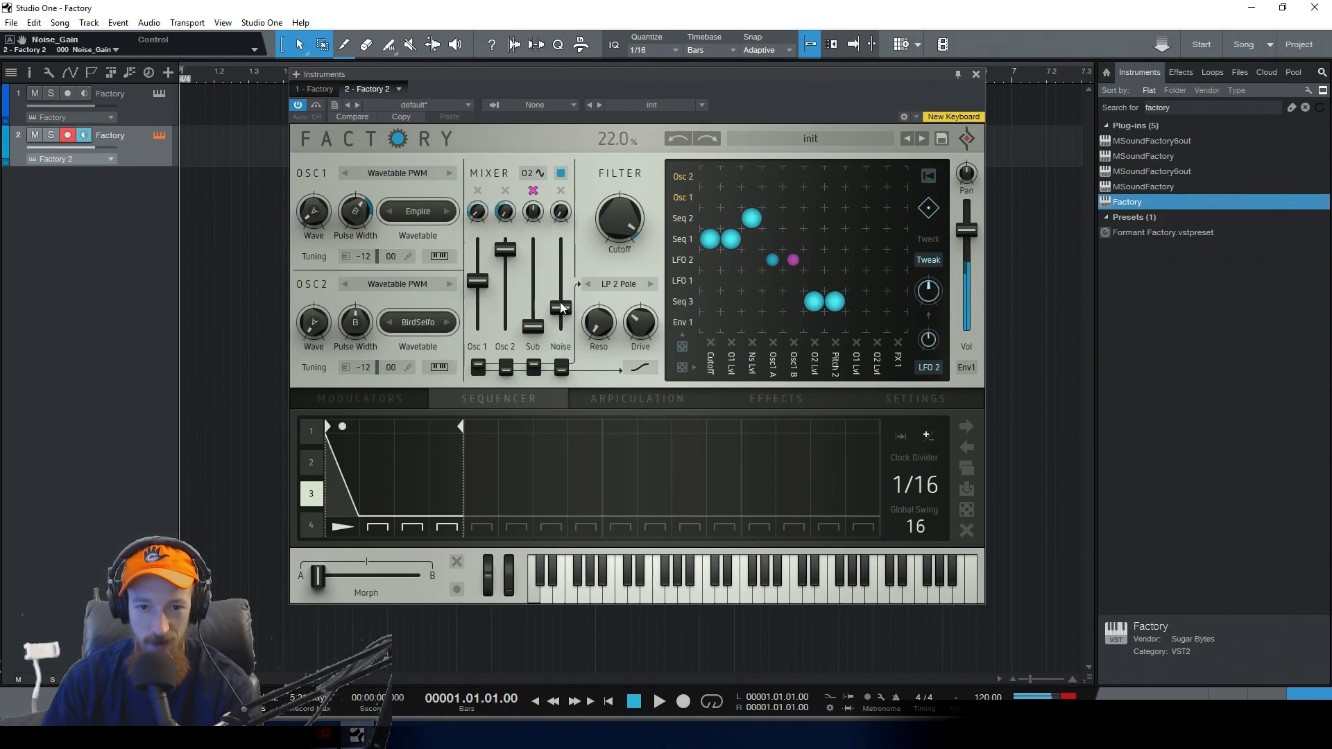
drag(622, 215, 620, 360)
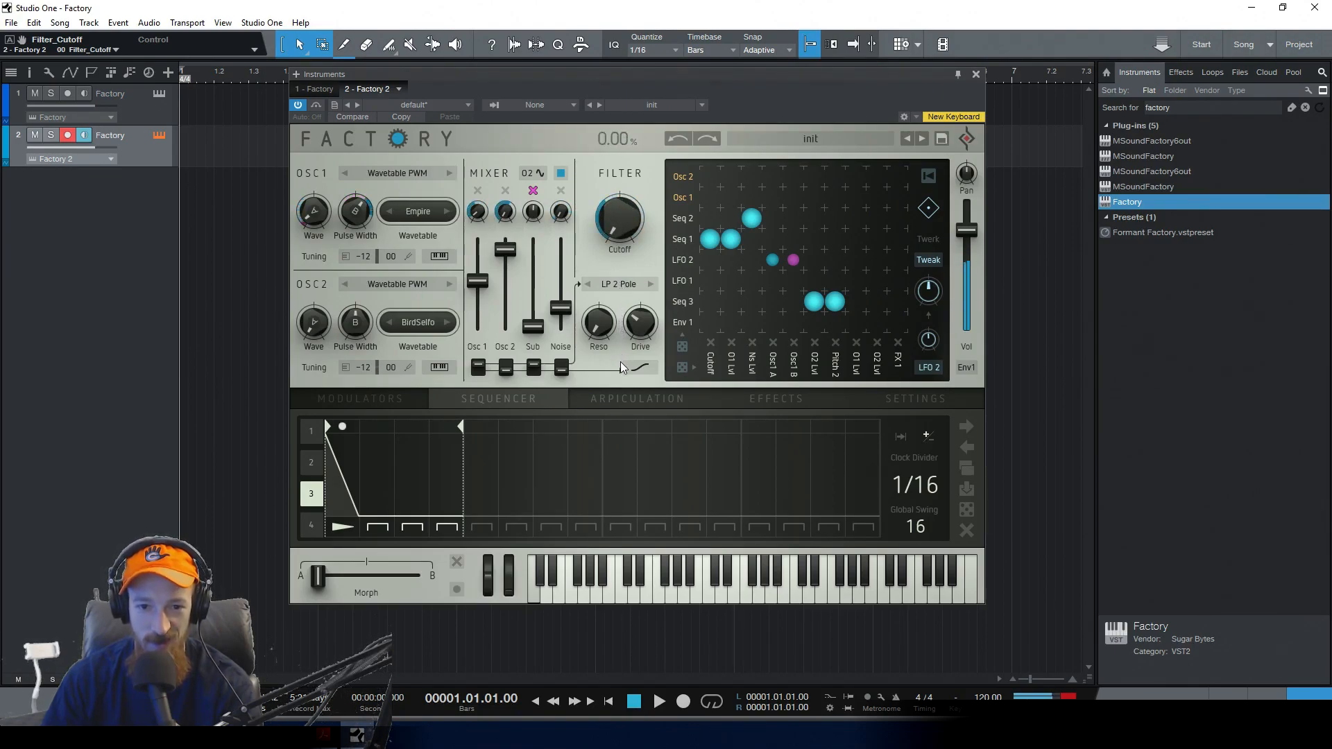